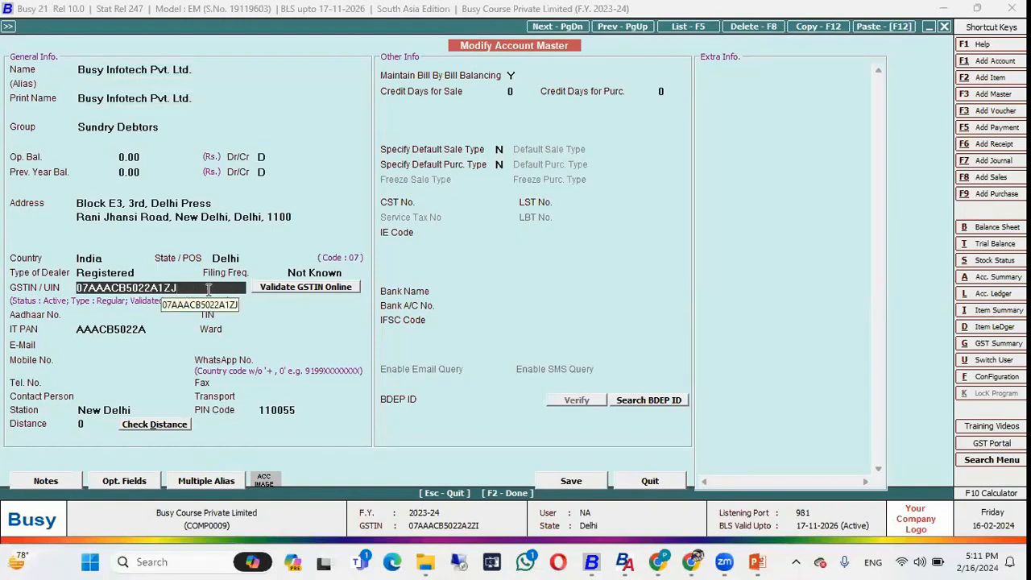
Step: Validate the GSTIN of the Busy Infotech Pvt. Ltd. account online despite the duplicate-GSTIN prompt, and quit the account without changes
{"action": "left_click", "coordinate": [291, 292]}
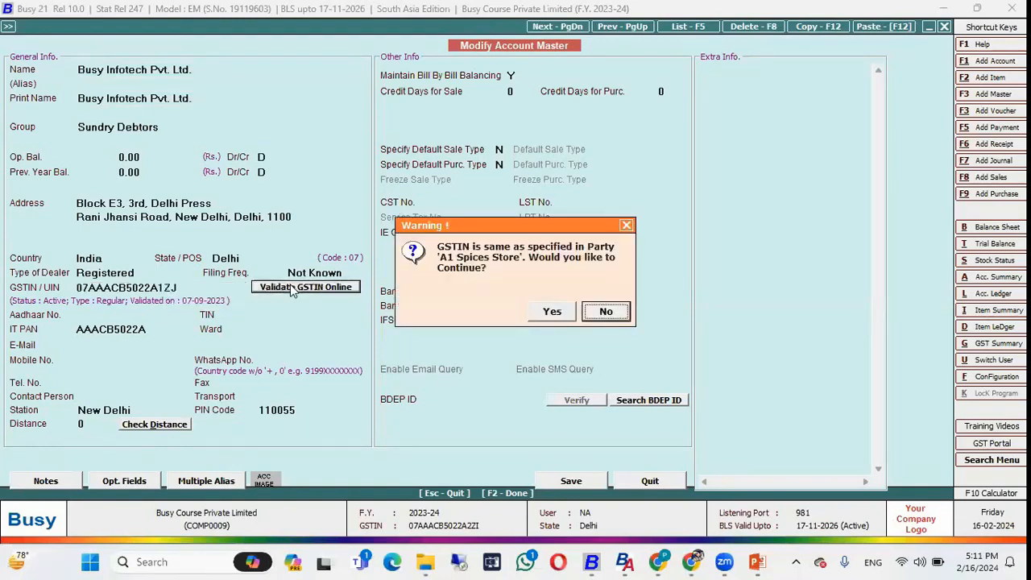
{"action": "left_click", "coordinate": [554, 312]}
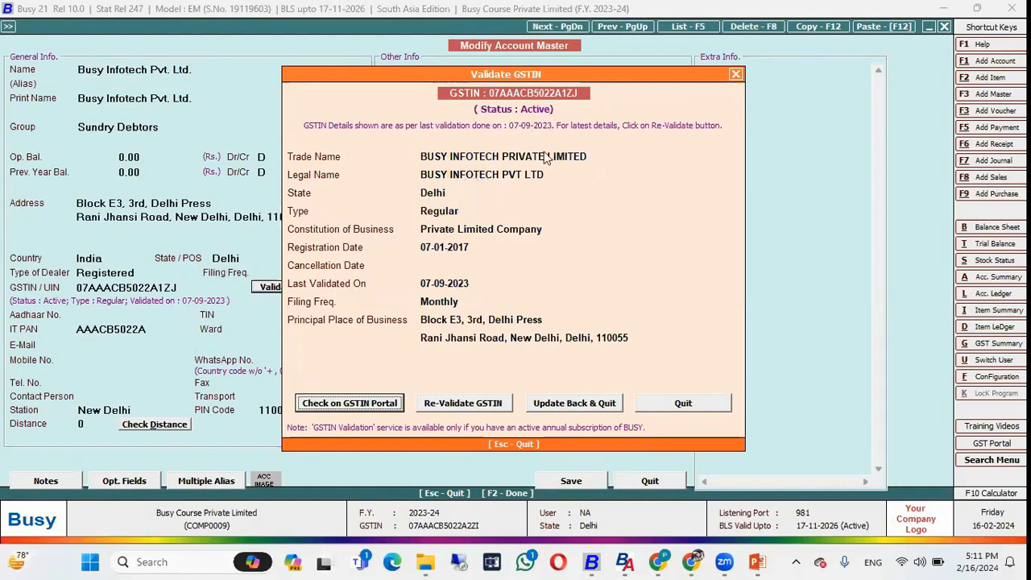
{"action": "key", "text": "Escape"}
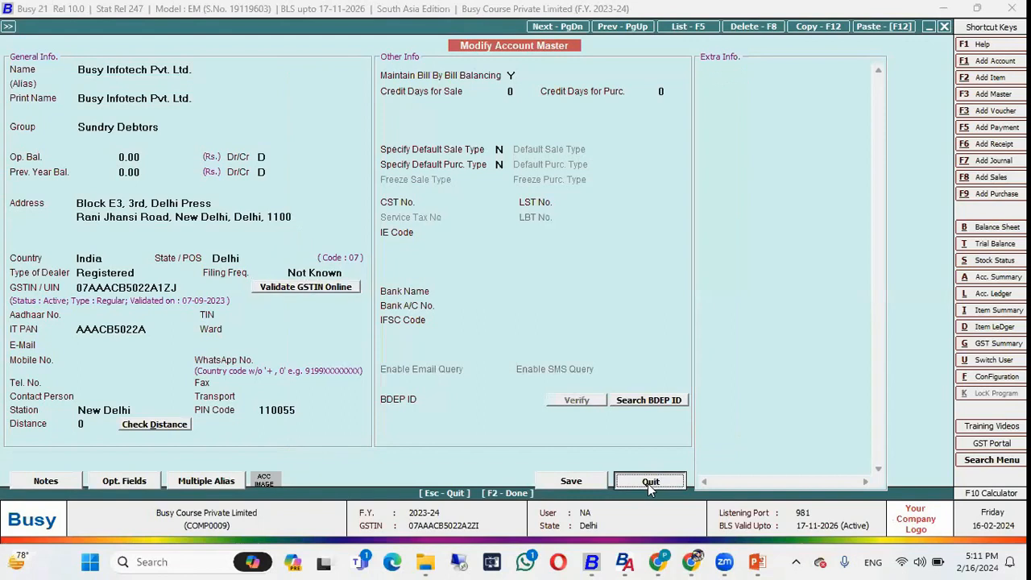
{"action": "left_click", "coordinate": [648, 481]}
Step: Open the account Cencelled - Busy Infotech Pvt. Ltd., validate its GSTIN online, and quit the account without changes
{"action": "key", "text": "Down"}
{"action": "key", "text": "Down"}
{"action": "key", "text": "Down"}
{"action": "key", "text": "Down"}
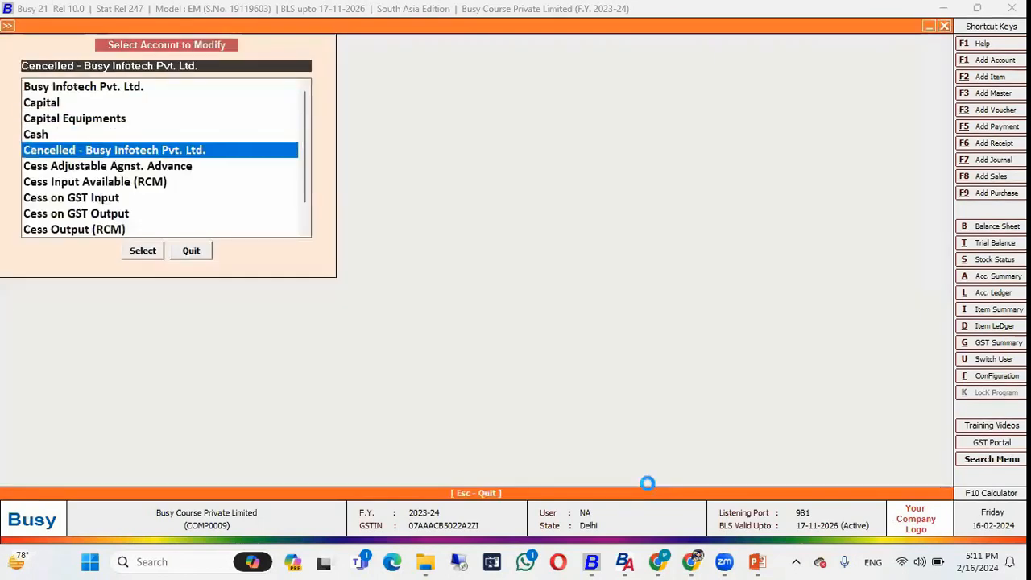
{"action": "key", "text": "Return"}
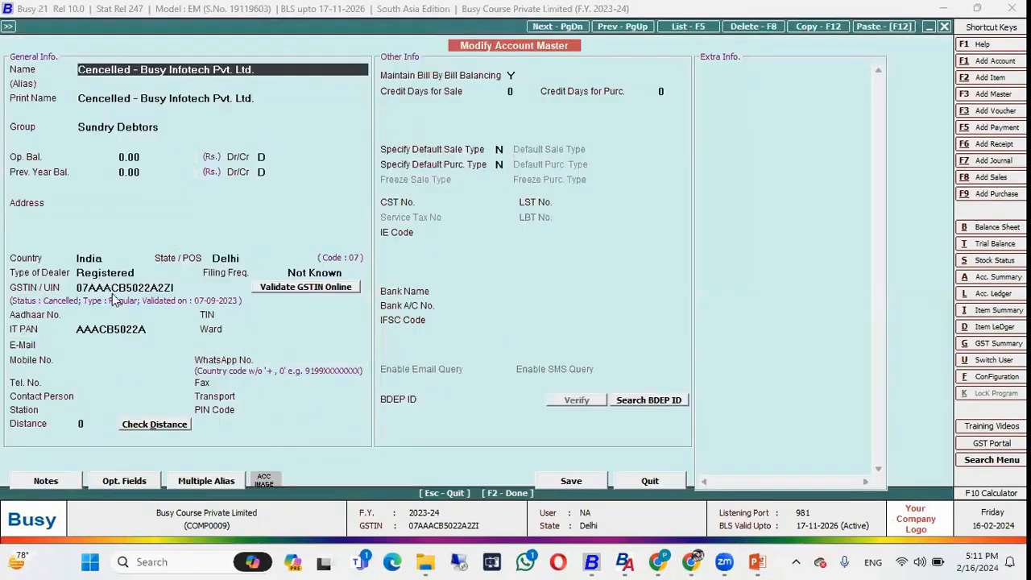
{"action": "left_click", "coordinate": [181, 289]}
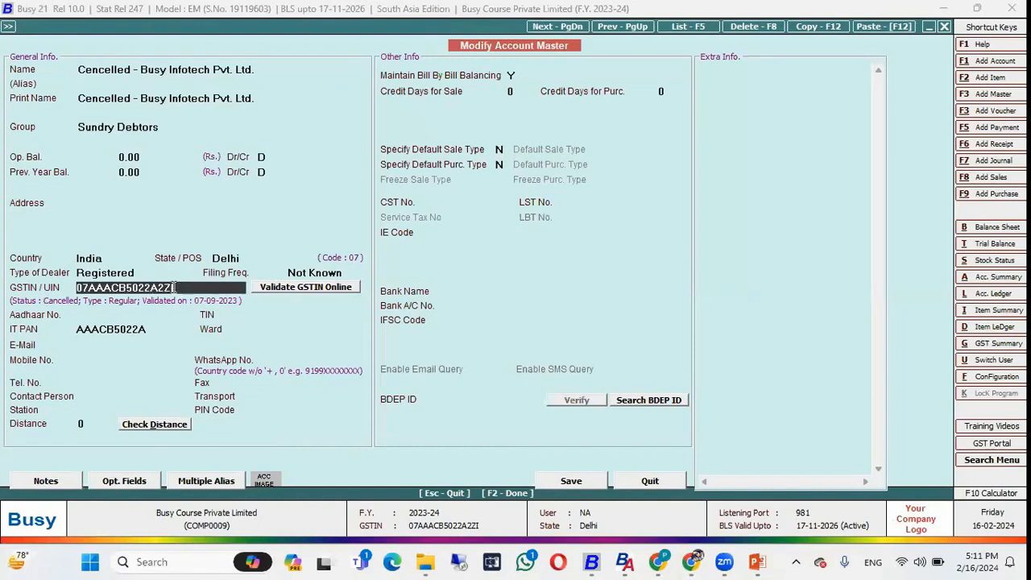
{"action": "left_click", "coordinate": [315, 288]}
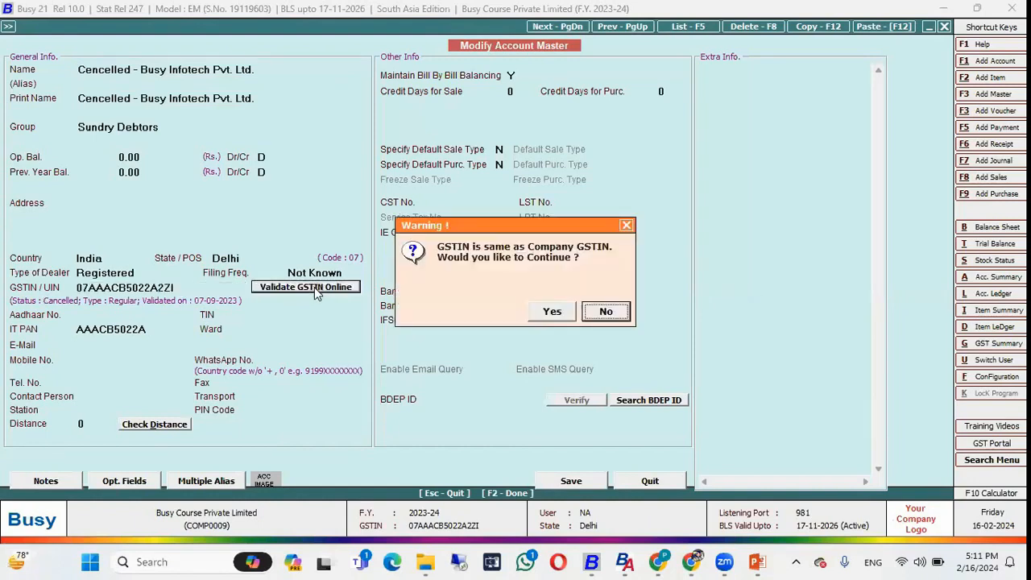
{"action": "left_click", "coordinate": [558, 312]}
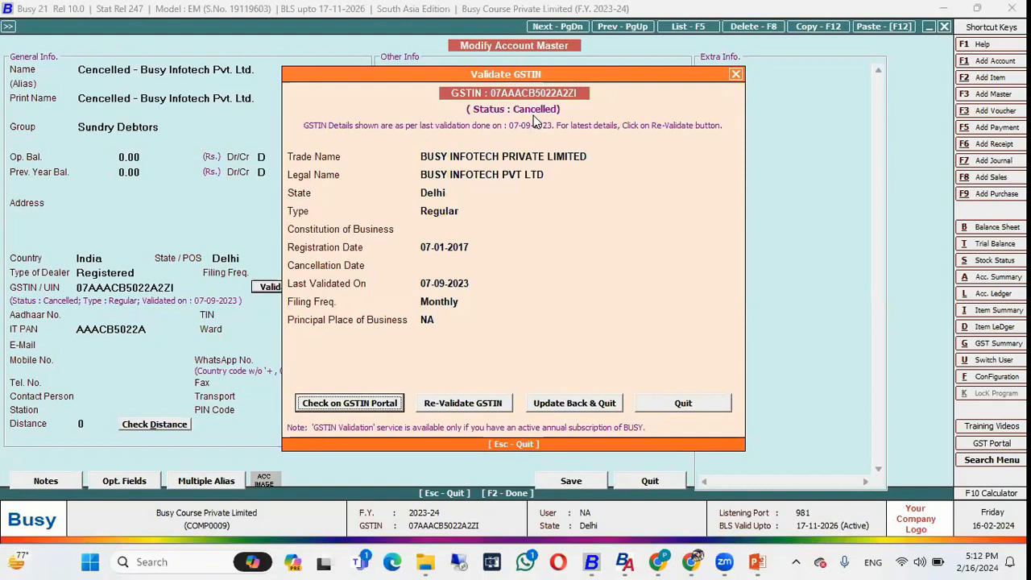
{"action": "left_click", "coordinate": [735, 75]}
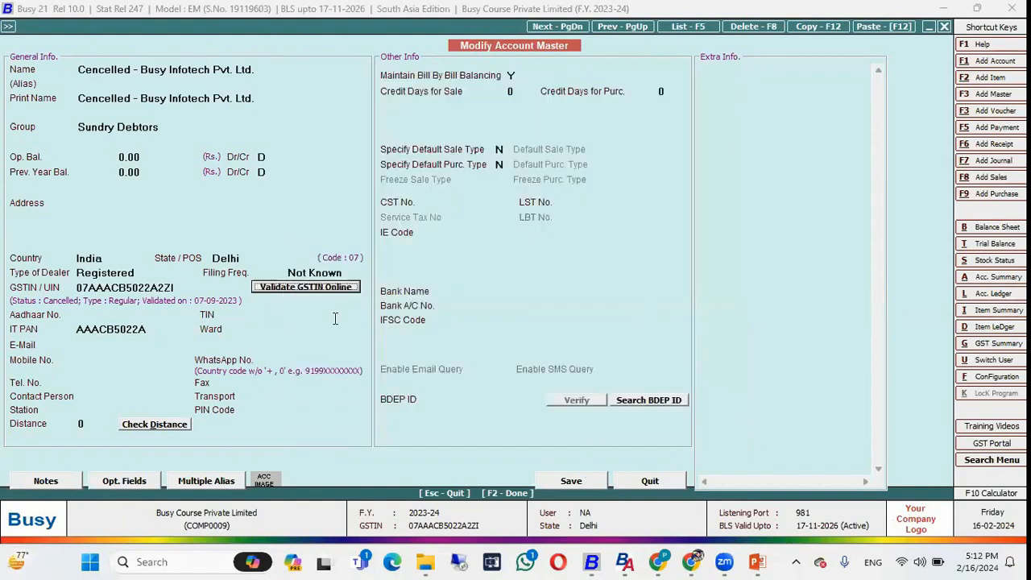
{"action": "left_click", "coordinate": [628, 481]}
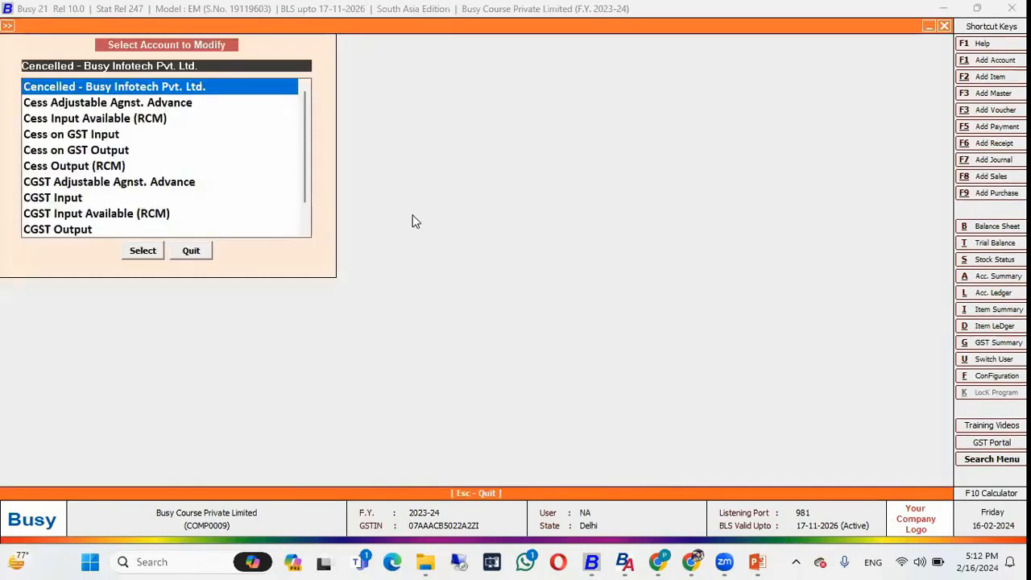
Step: Copy the GSTIN from the Busy Infotech Pvt. Ltd. account master and close that account
{"action": "key", "text": "Up"}
{"action": "key", "text": "Up"}
{"action": "key", "text": "Up"}
{"action": "key", "text": "Up"}
{"action": "key", "text": "Up"}
{"action": "key", "text": "Up"}
{"action": "key", "text": "Down"}
{"action": "key", "text": "Down"}
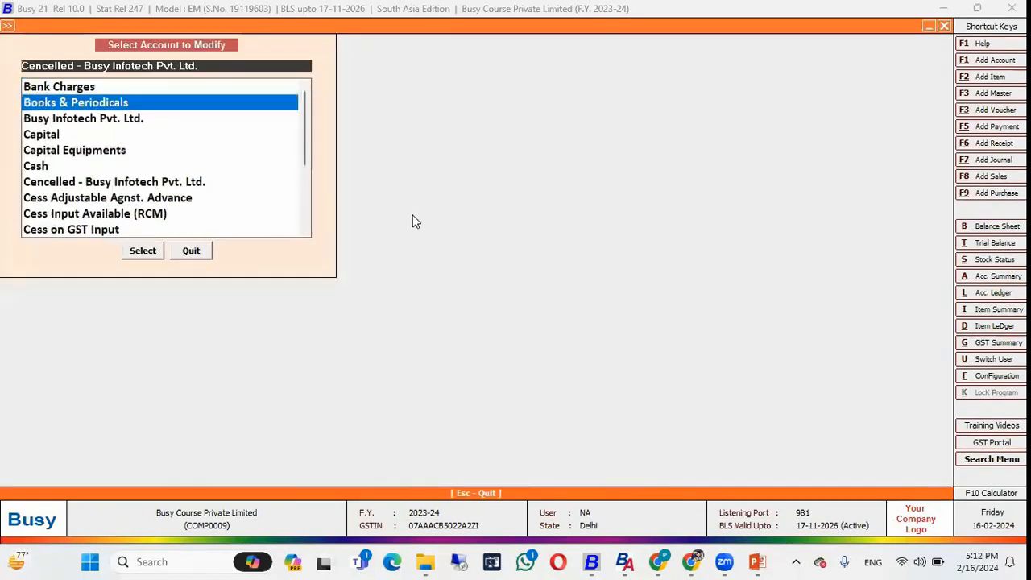
{"action": "key", "text": "Return"}
{"action": "left_click_drag", "start_coordinate": [178, 288], "coordinate": [74, 293]}
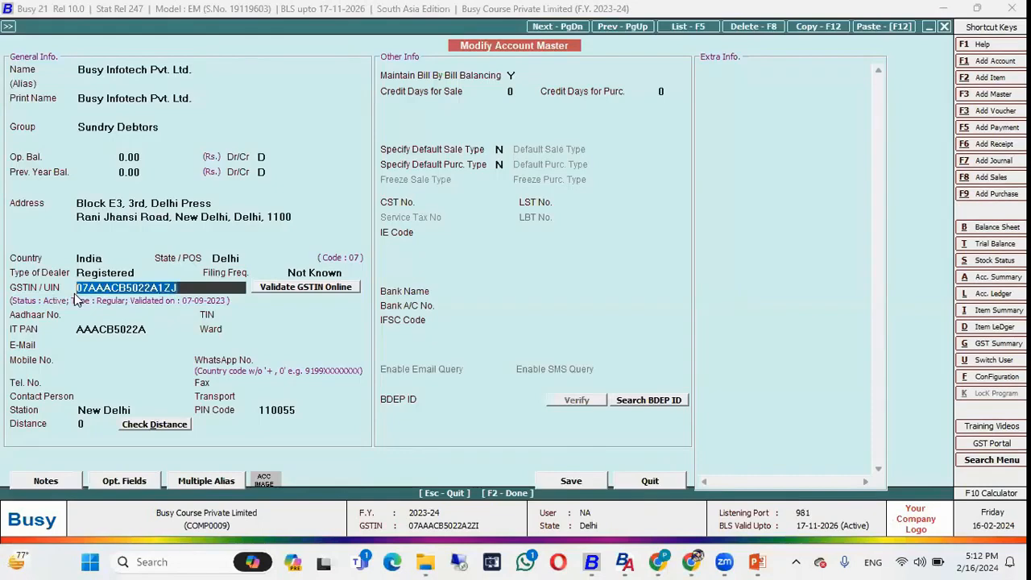
{"action": "key", "text": "ctrl+c"}
{"action": "right_click", "coordinate": [171, 289]}
{"action": "key", "text": "Escape"}
{"action": "key", "text": "Escape"}
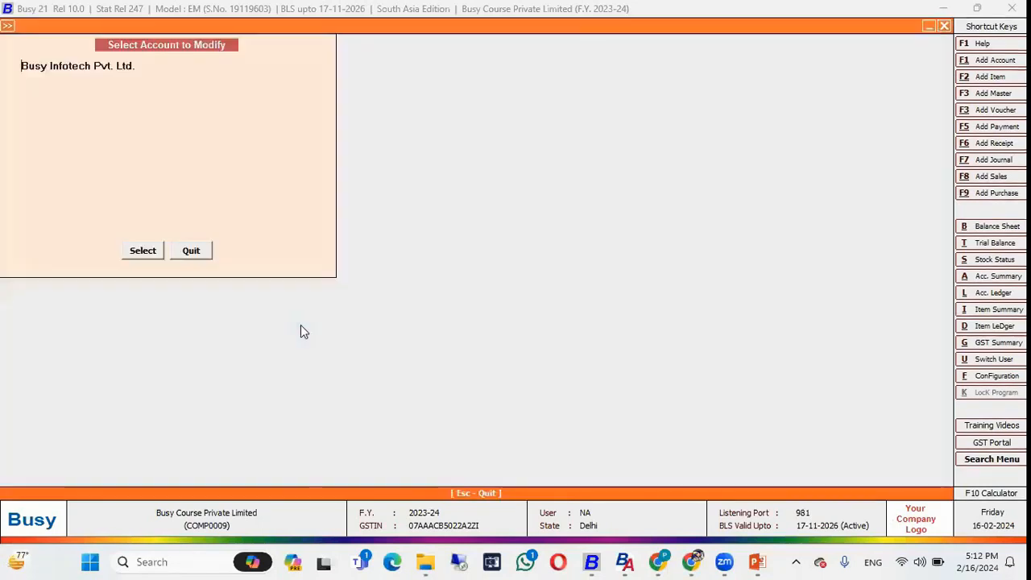
Step: Fill a new account master with party details fetched by validating the copied GSTIN, and leave it without saving
{"action": "key", "text": "Up"}
{"action": "key", "text": "Up"}
{"action": "key", "text": "alt+F1"}
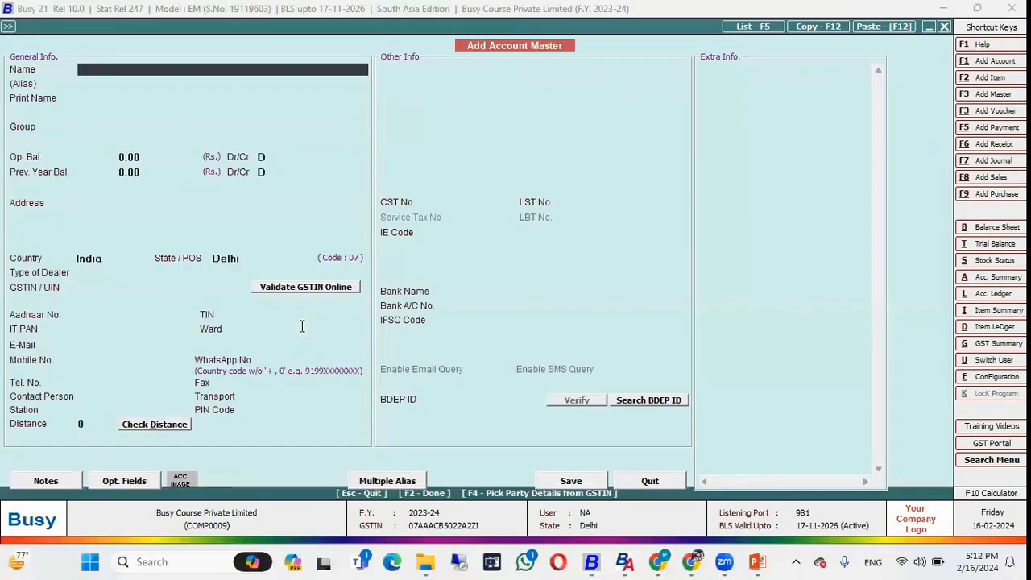
{"action": "key", "text": "F4"}
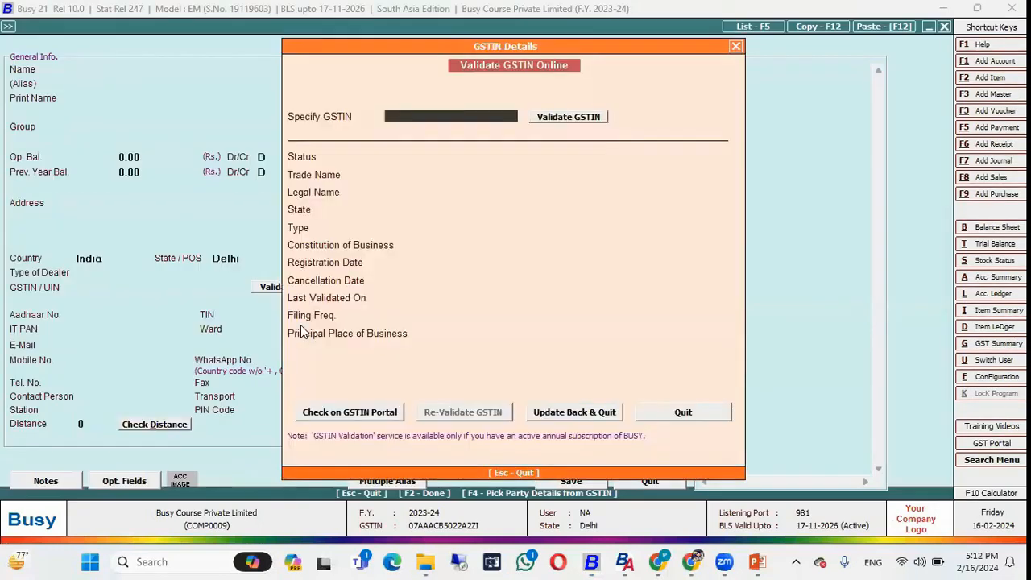
{"action": "key", "text": "ctrl+v"}
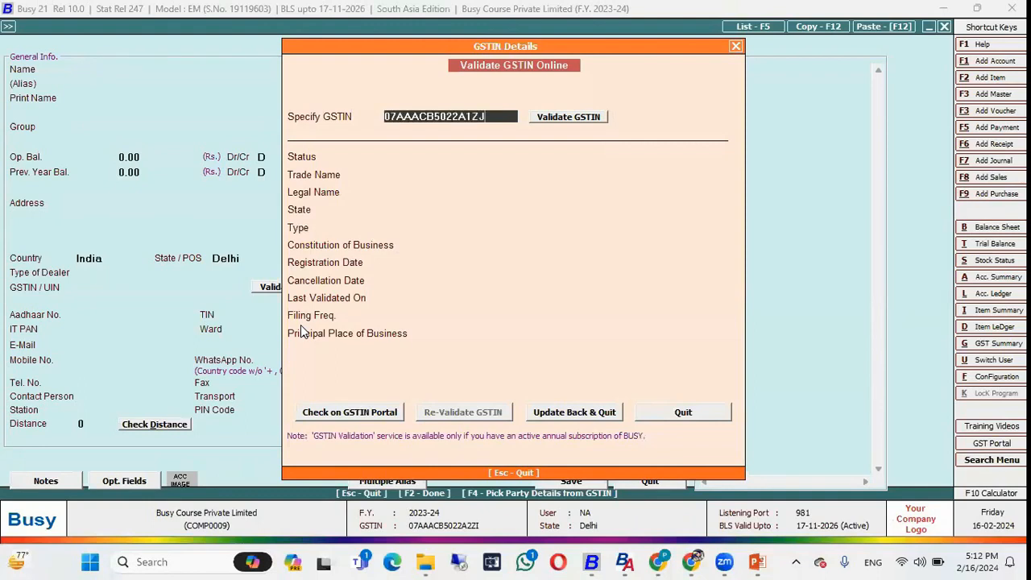
{"action": "left_click", "coordinate": [566, 118]}
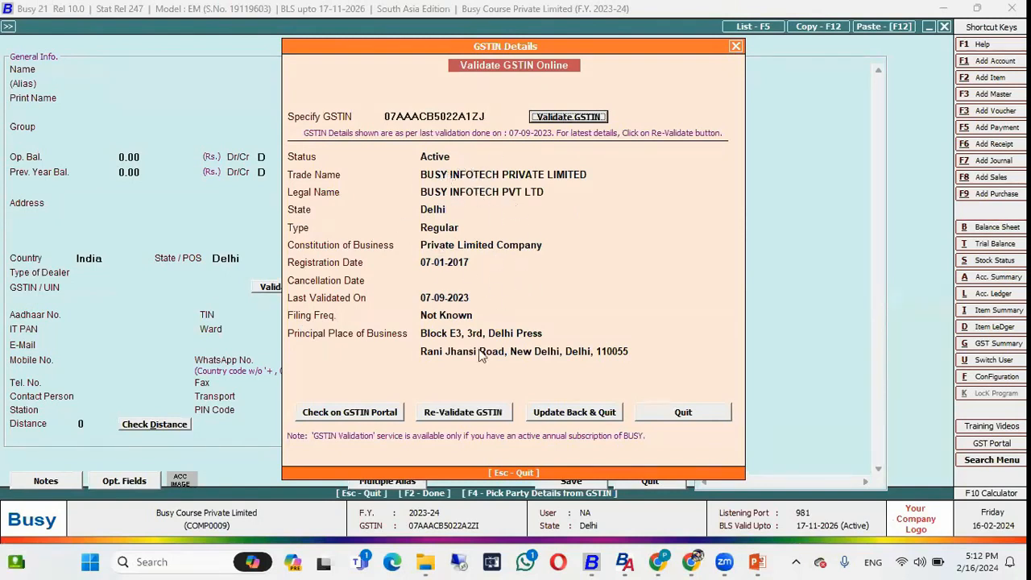
{"action": "left_click", "coordinate": [561, 413]}
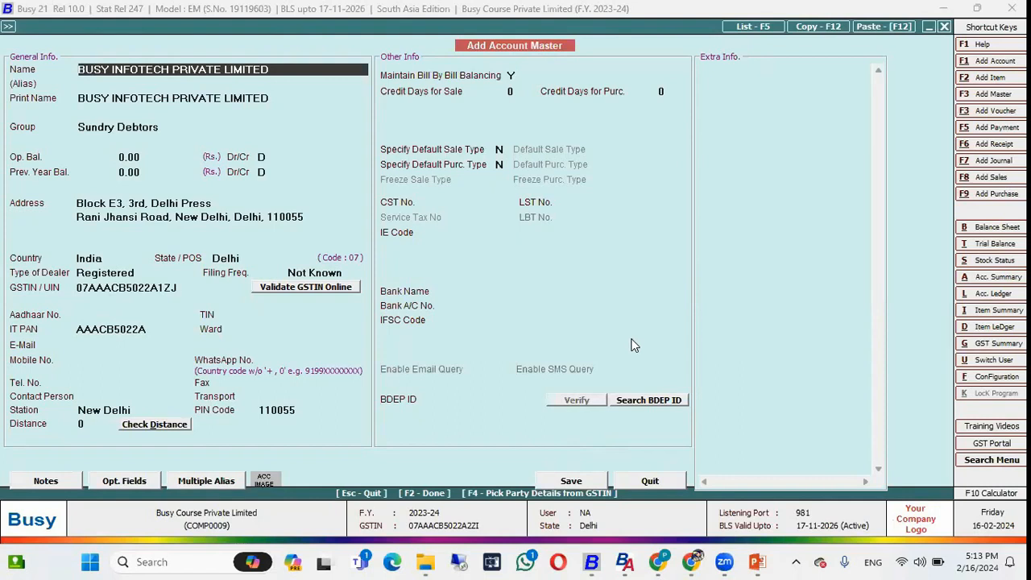
{"action": "key", "text": "Escape"}
{"action": "key", "text": "Escape"}
Step: Open the item master of Black Pepper Powder (1.00 KG) for modification
{"action": "key", "text": "Down"}
{"action": "key", "text": "Down"}
{"action": "key", "text": "Down"}
{"action": "key", "text": "Return"}
{"action": "key", "text": "Down"}
{"action": "key", "text": "Return"}
{"action": "key", "text": "Return"}
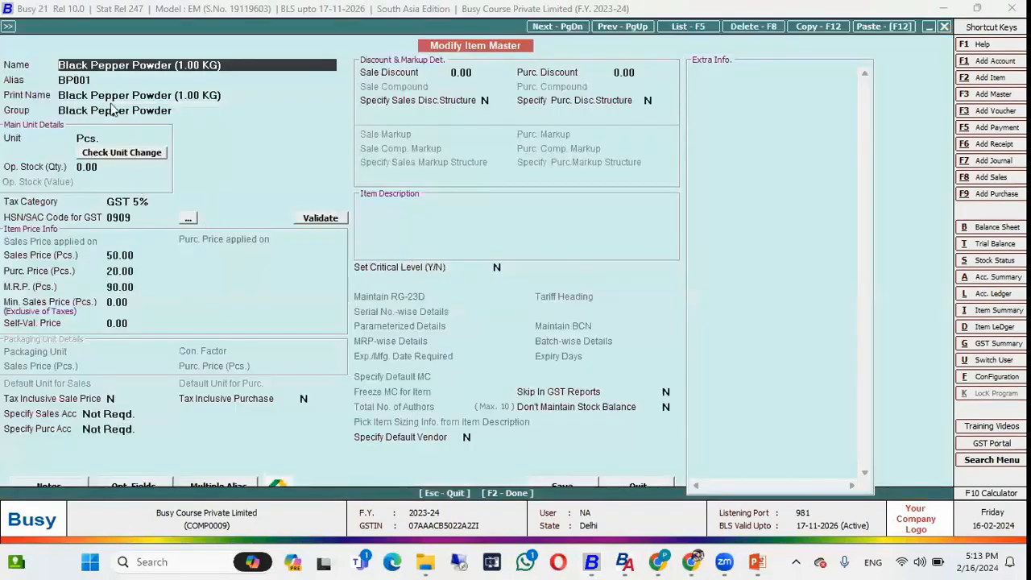
Step: Validate the HSN code of Black Pepper Powder (1.00 KG) online and close the item master
{"action": "left_click", "coordinate": [139, 219]}
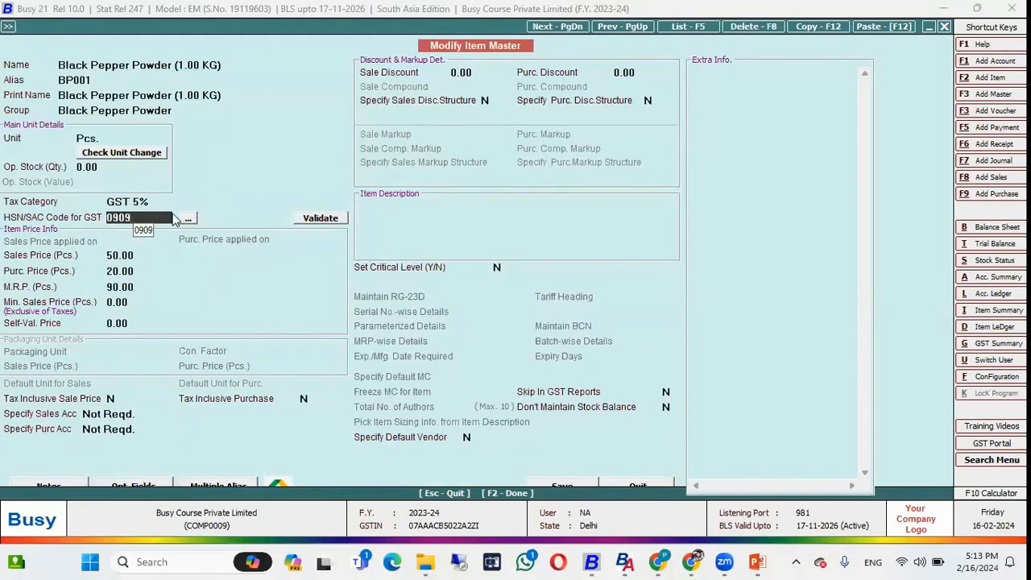
{"action": "left_click", "coordinate": [316, 221]}
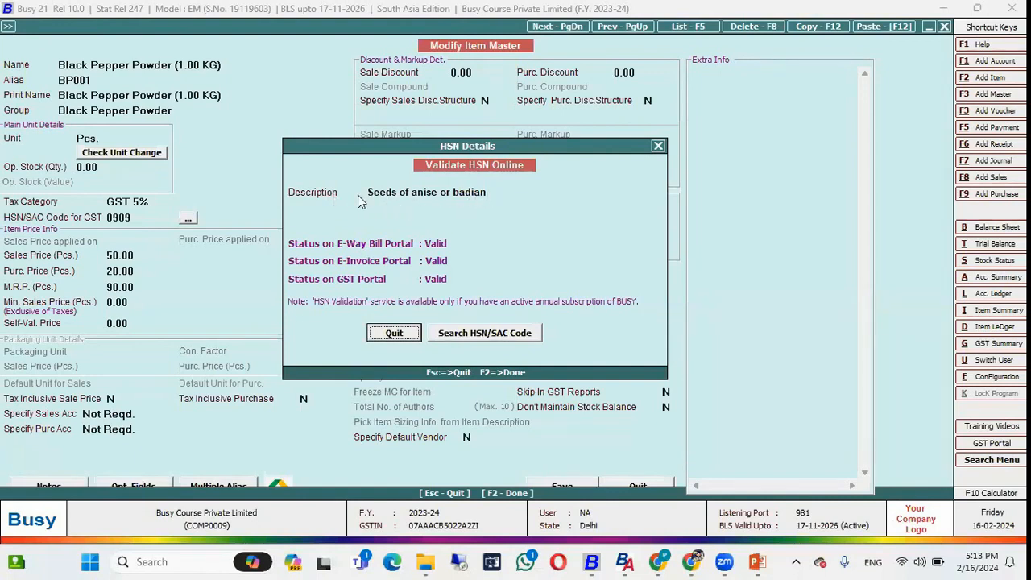
{"action": "left_click", "coordinate": [658, 146]}
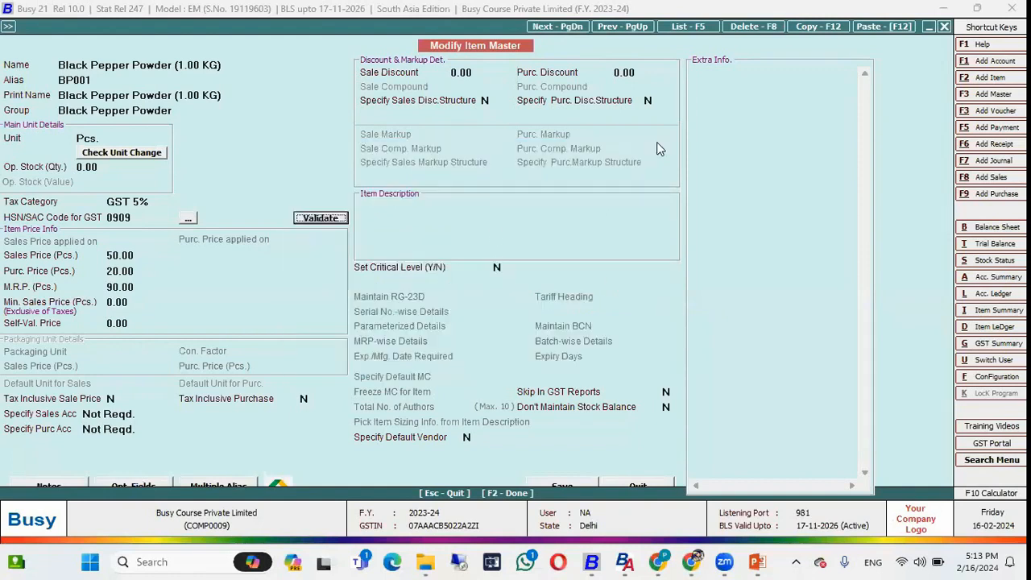
{"action": "key", "text": "Escape"}
{"action": "key", "text": "Escape"}
{"action": "key", "text": "Escape"}
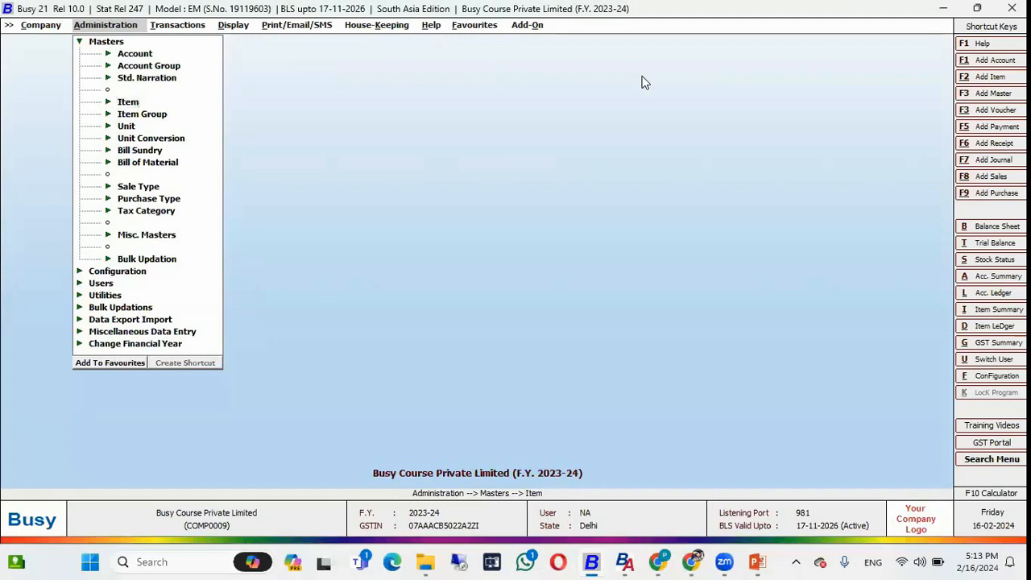
Step: Open the Validate HSN Online utility from the GST miscellaneous utilities for multiple HSN codes
{"action": "key", "text": "Right"}
{"action": "key", "text": "Up"}
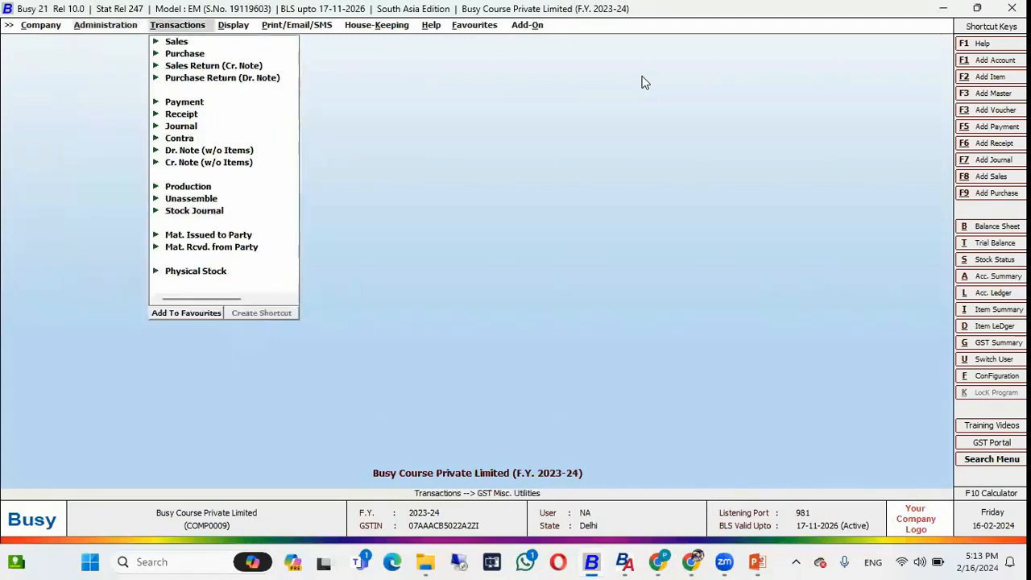
{"action": "key", "text": "Right"}
{"action": "key", "text": "Down"}
{"action": "key", "text": "Down"}
{"action": "key", "text": "Down"}
{"action": "key", "text": "Down"}
{"action": "key", "text": "Down"}
{"action": "key", "text": "Down"}
{"action": "key", "text": "Down"}
{"action": "key", "text": "Down"}
{"action": "key", "text": "Down"}
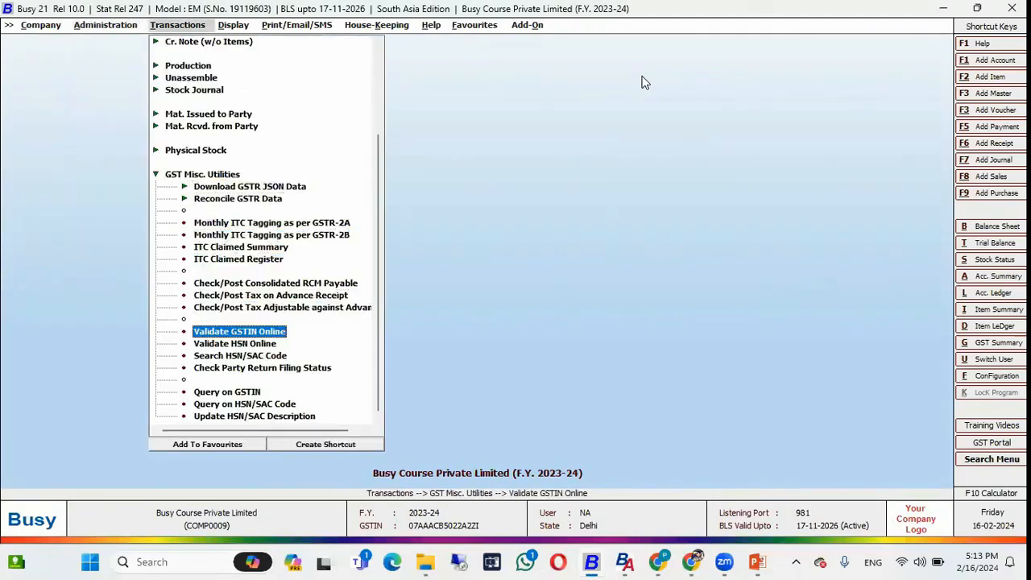
{"action": "key", "text": "Down"}
{"action": "key", "text": "Return"}
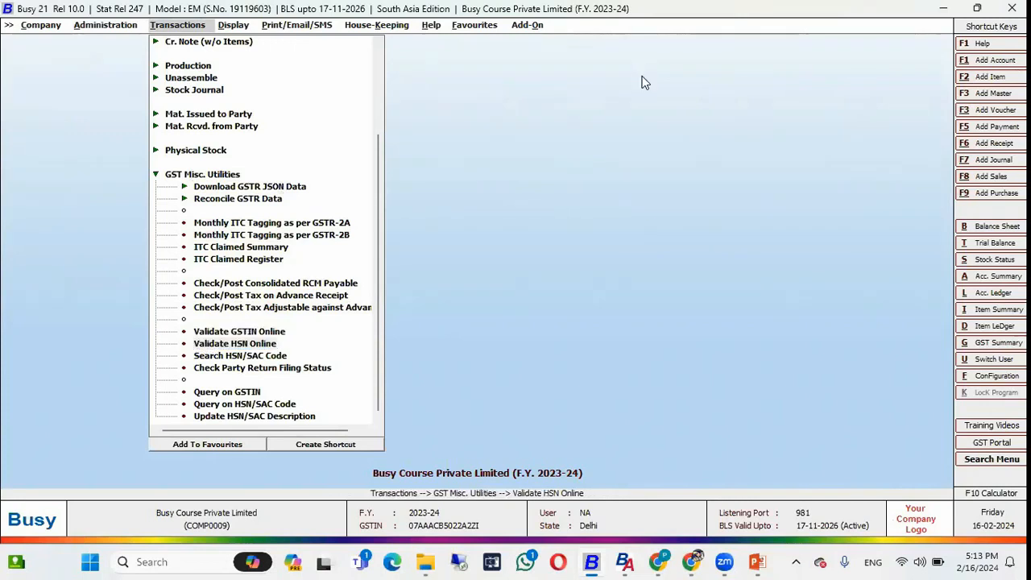
{"action": "key", "text": "Right"}
{"action": "key", "text": "Return"}
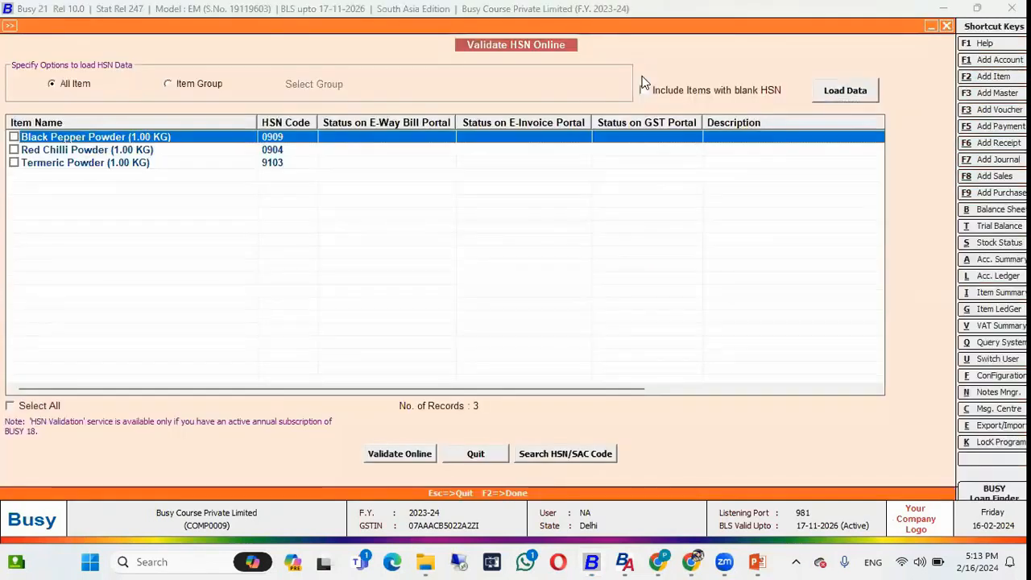
Step: Validate the HSN codes of all listed items online and exit the HSN validation utility
{"action": "left_click", "coordinate": [11, 405]}
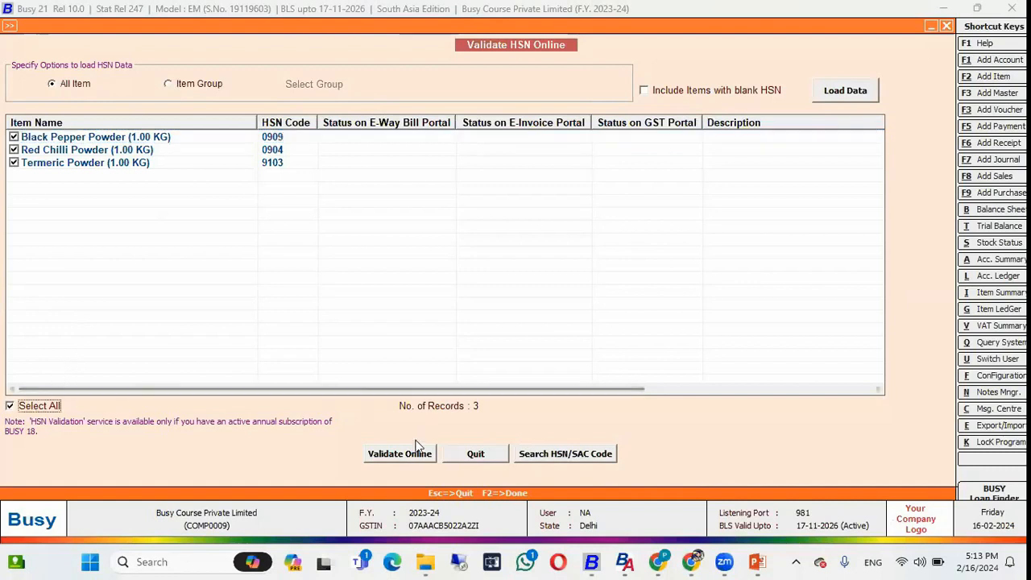
{"action": "left_click", "coordinate": [411, 453]}
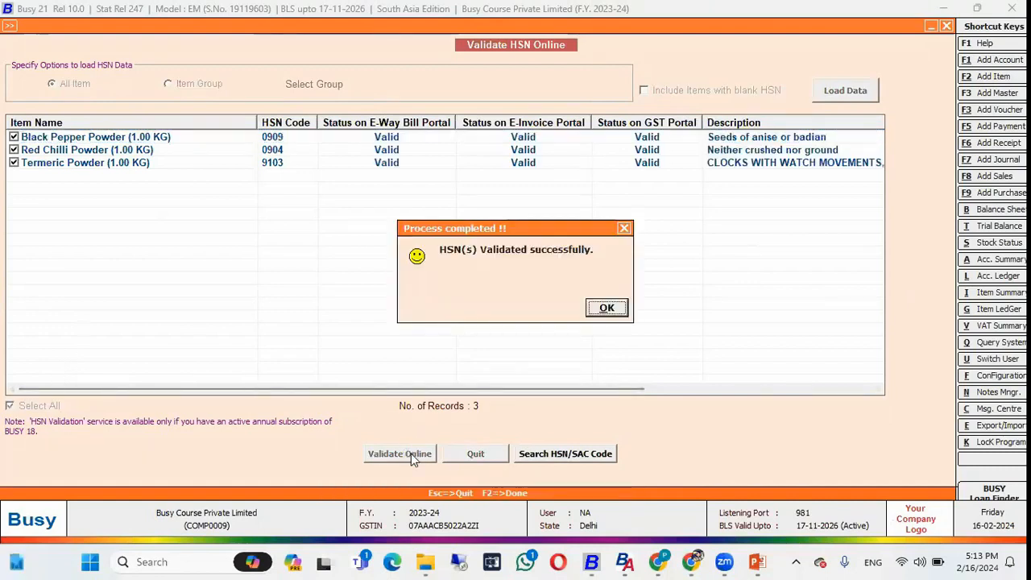
{"action": "key", "text": "Return"}
{"action": "key", "text": "Escape"}
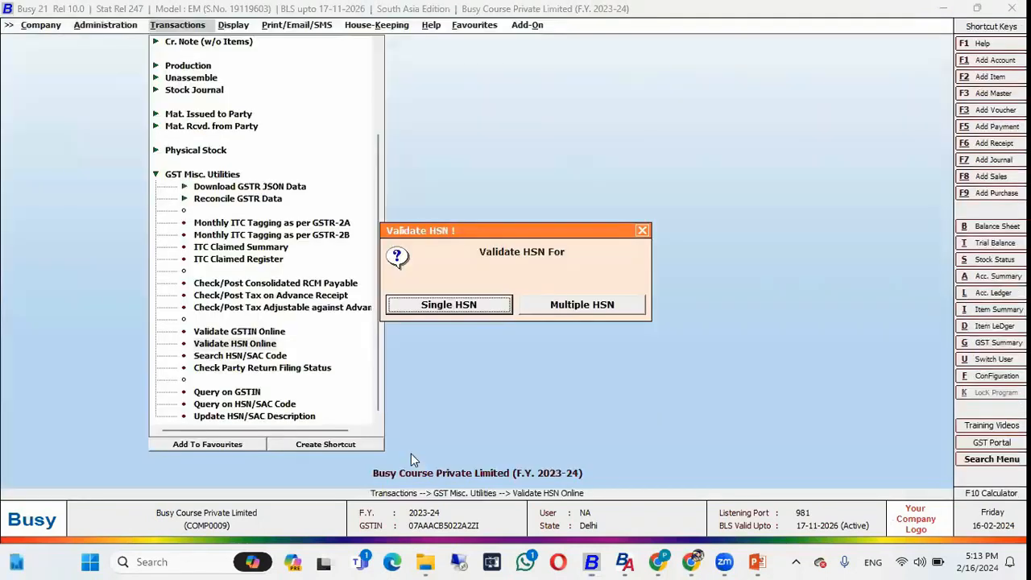
{"action": "key", "text": "Escape"}
Step: Open Validate GSTIN Online for multiple GSTINs and validate all listed accounts at once
{"action": "key", "text": "Up"}
{"action": "key", "text": "Return"}
{"action": "key", "text": "Right"}
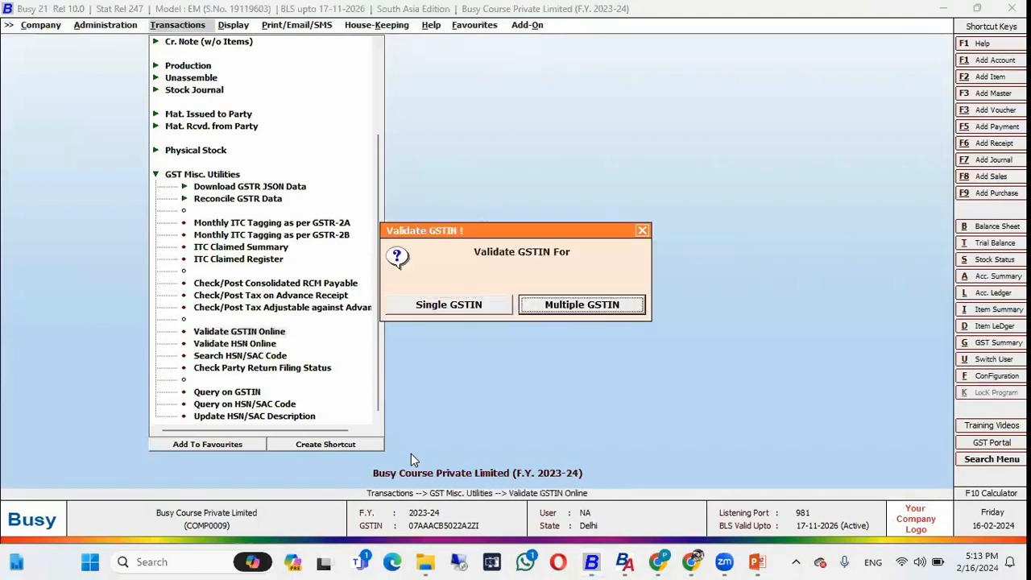
{"action": "key", "text": "Return"}
{"action": "left_click", "coordinate": [448, 480]}
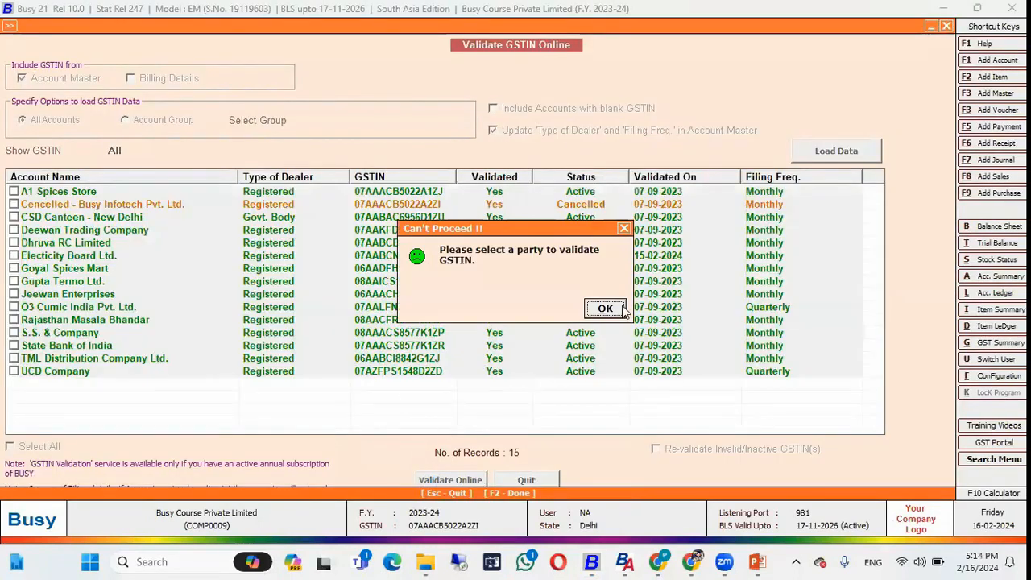
{"action": "left_click", "coordinate": [622, 309]}
{"action": "left_click", "coordinate": [33, 446]}
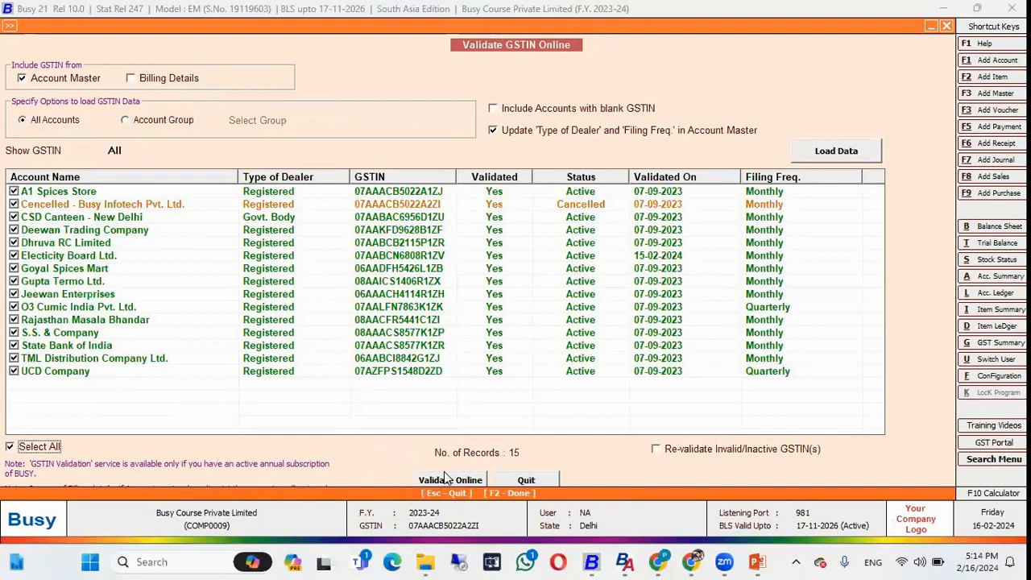
{"action": "left_click", "coordinate": [447, 479]}
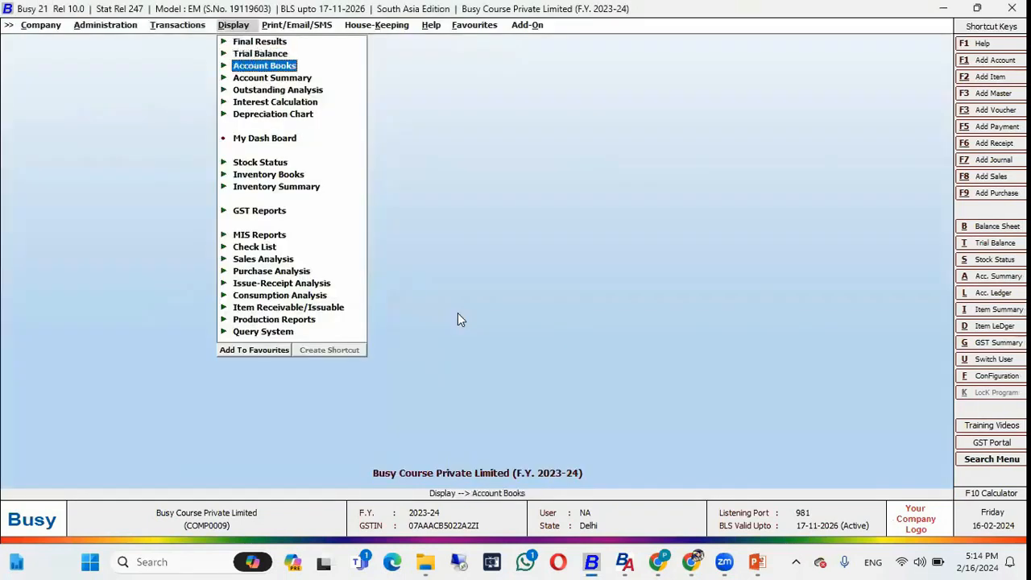
Step: Open the GST Reports group among the display reports of Busy Course Private Limited
{"action": "key", "text": "Down"}
{"action": "key", "text": "Down"}
{"action": "key", "text": "Down"}
{"action": "key", "text": "Down"}
{"action": "key", "text": "Down"}
{"action": "key", "text": "Down"}
{"action": "key", "text": "Down"}
{"action": "key", "text": "Down"}
{"action": "key", "text": "Down"}
{"action": "key", "text": "Down"}
{"action": "key", "text": "Up"}
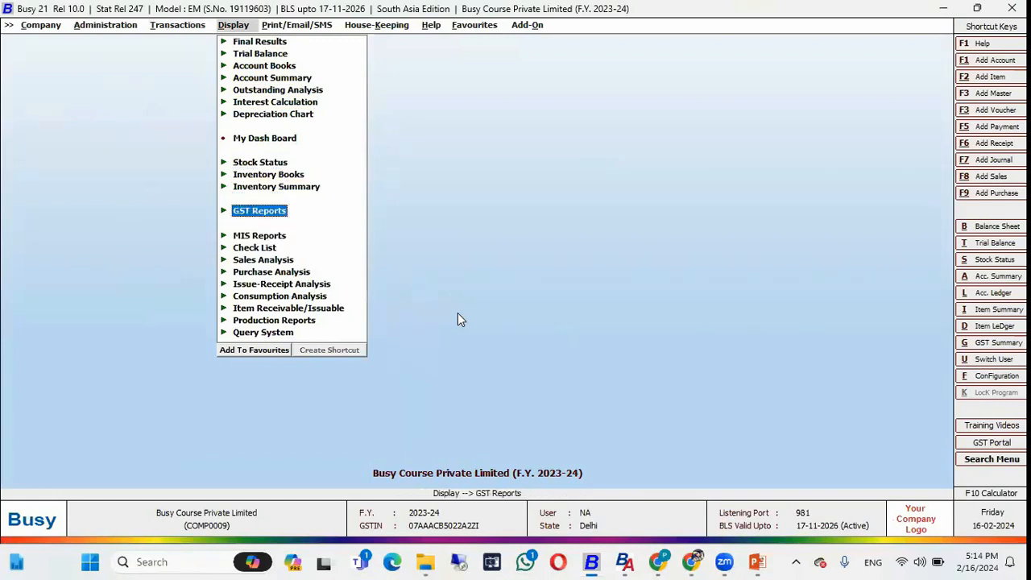
{"action": "key", "text": "Return"}
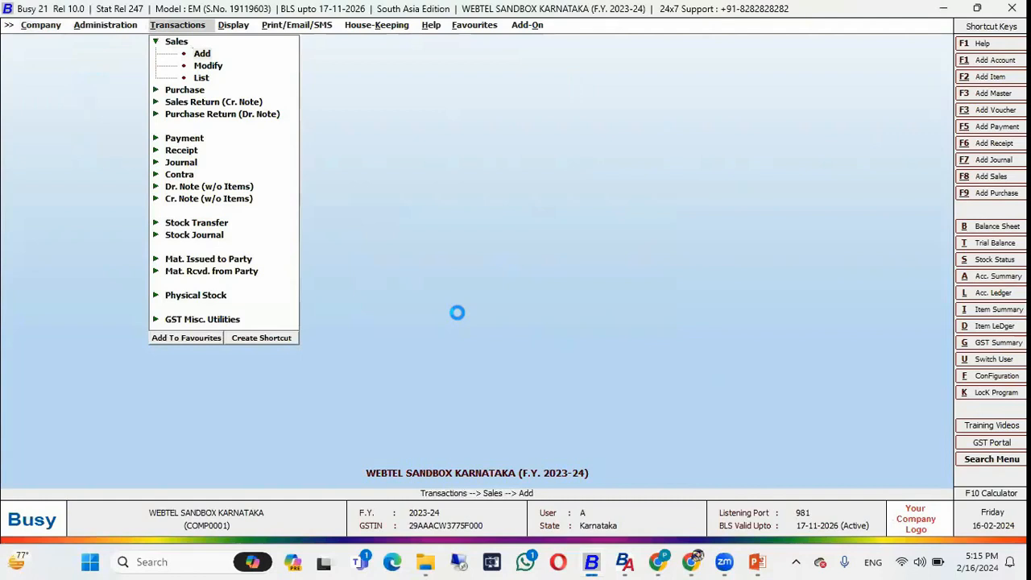
Step: Add a sales voucher in WEBTEL SANDBOX KARNATAKA and set the transport vehicle number to KA12KA1234, keeping the other transport details
{"action": "key", "text": "Return"}
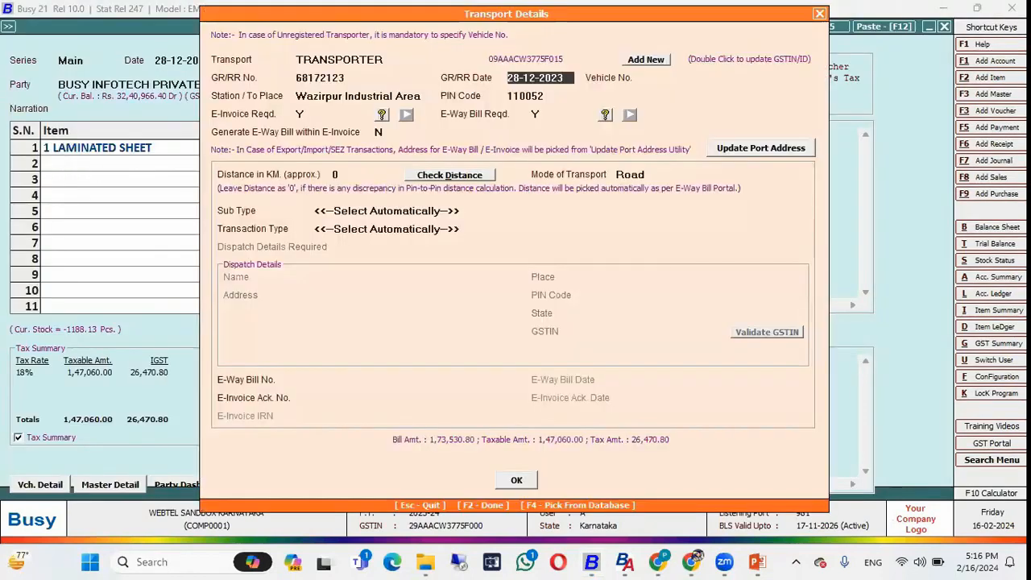
{"action": "key", "text": "Return"}
{"action": "key", "text": "F4"}
{"action": "key", "text": "Return"}
{"action": "key", "text": "Return"}
{"action": "key", "text": "Return"}
{"action": "key", "text": "Return"}
{"action": "key", "text": "Return"}
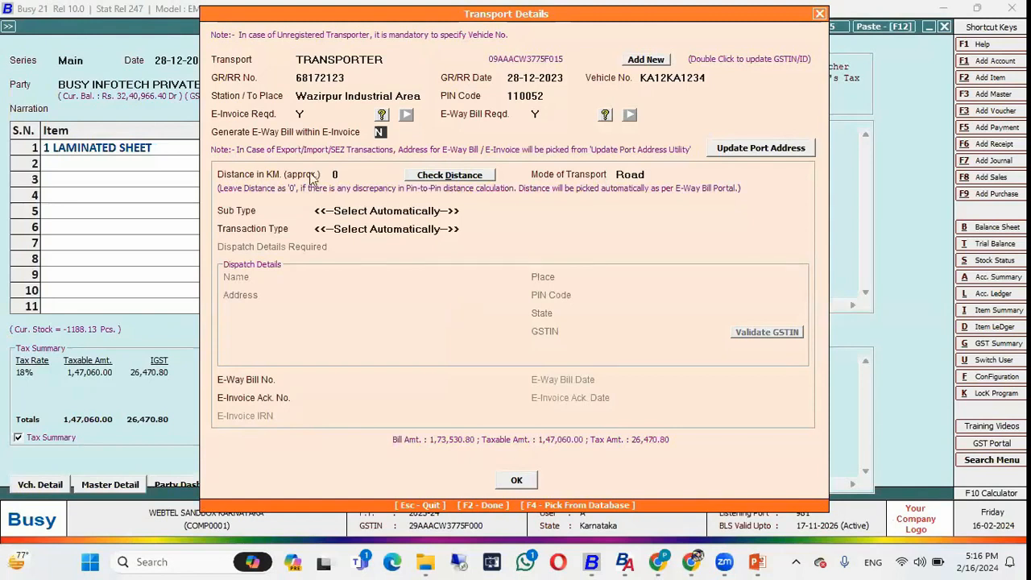
Step: Accept the transport details with both e-invoice and e-way bill required set to Y, and save the sales voucher
{"action": "left_click", "coordinate": [299, 114]}
{"action": "key", "text": "Return"}
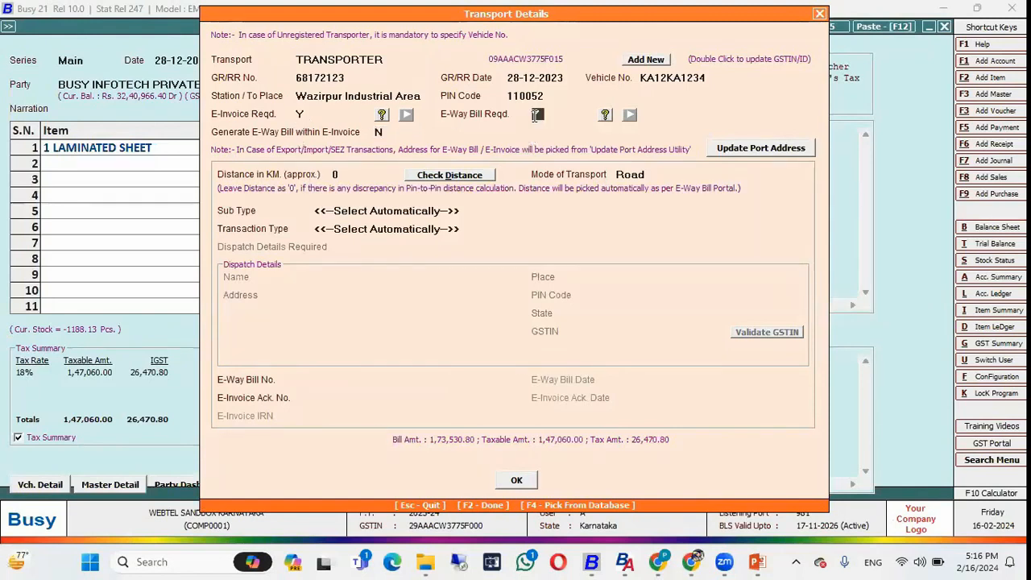
{"action": "left_click", "coordinate": [520, 480]}
{"action": "key", "text": "Return"}
{"action": "key", "text": "Return"}
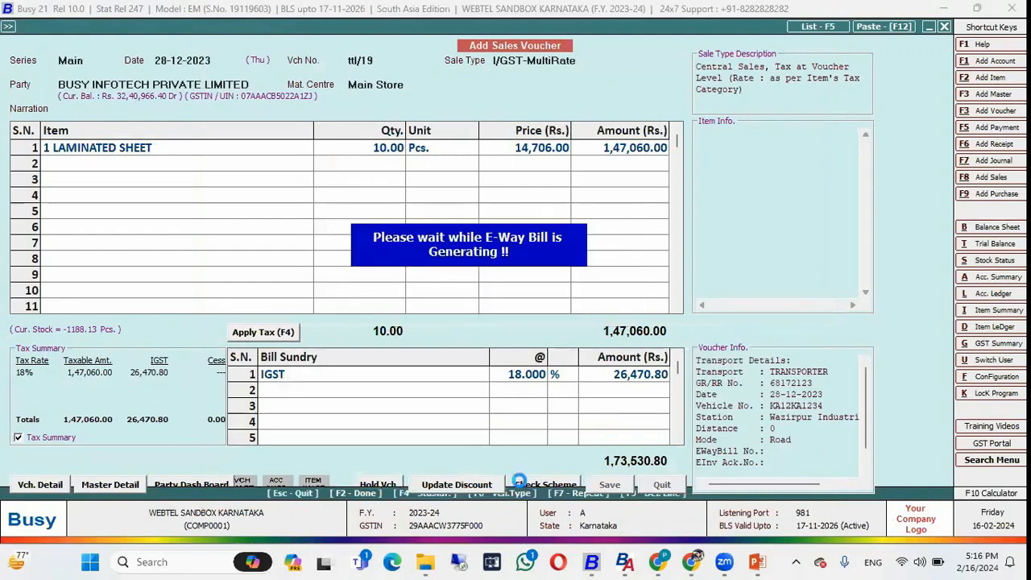
Step: Generate the e-way bill for the sales voucher, review its printable PDF and close it
{"action": "key", "text": "Return"}
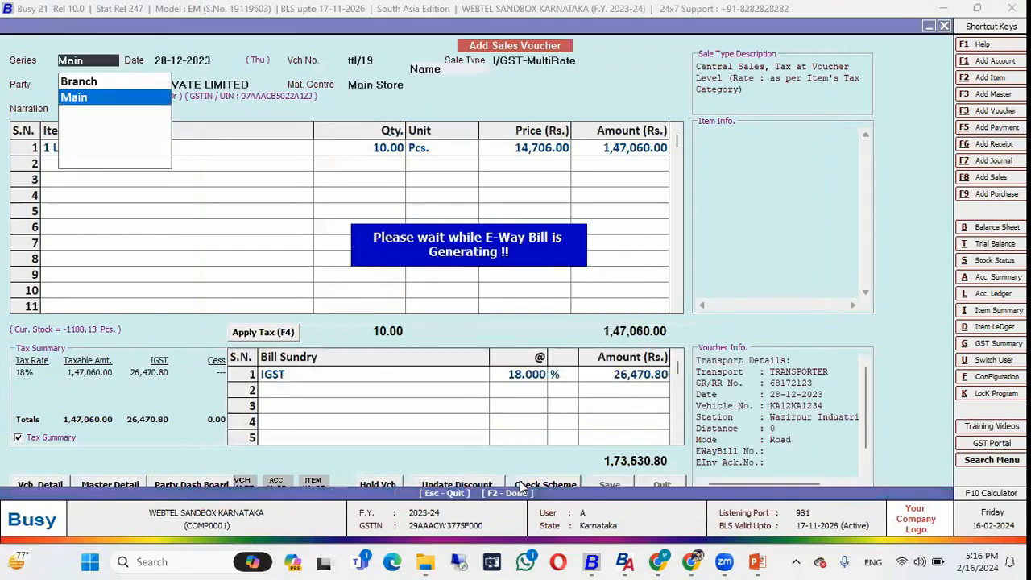
{"action": "key", "text": "Return"}
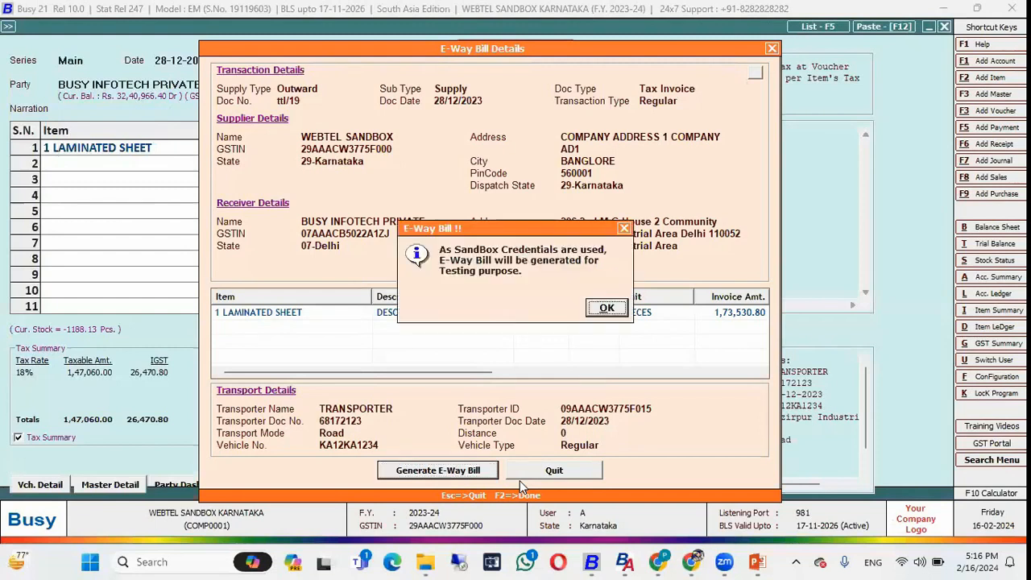
{"action": "key", "text": "Return"}
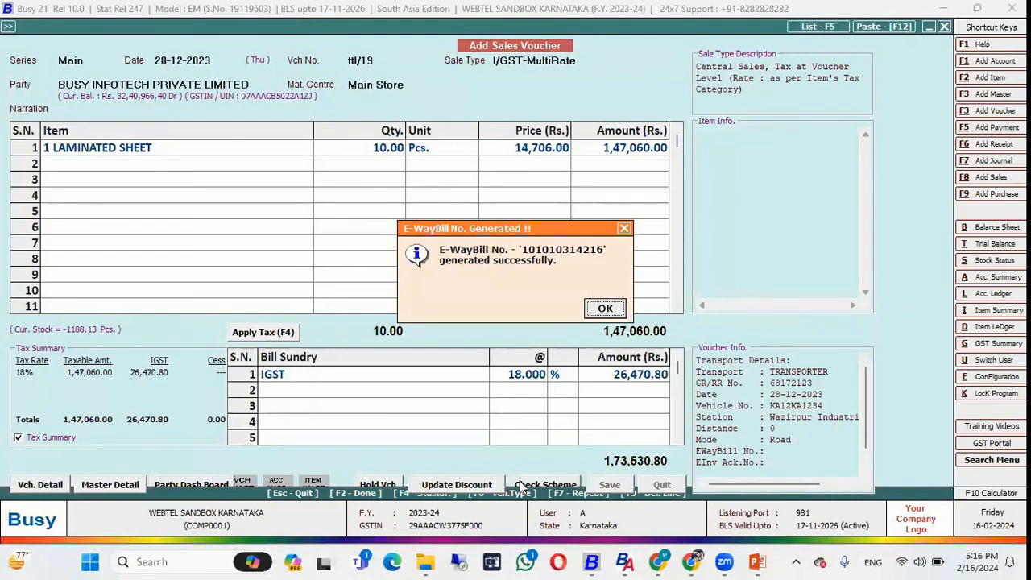
{"action": "key", "text": "Return"}
{"action": "key", "text": "Return"}
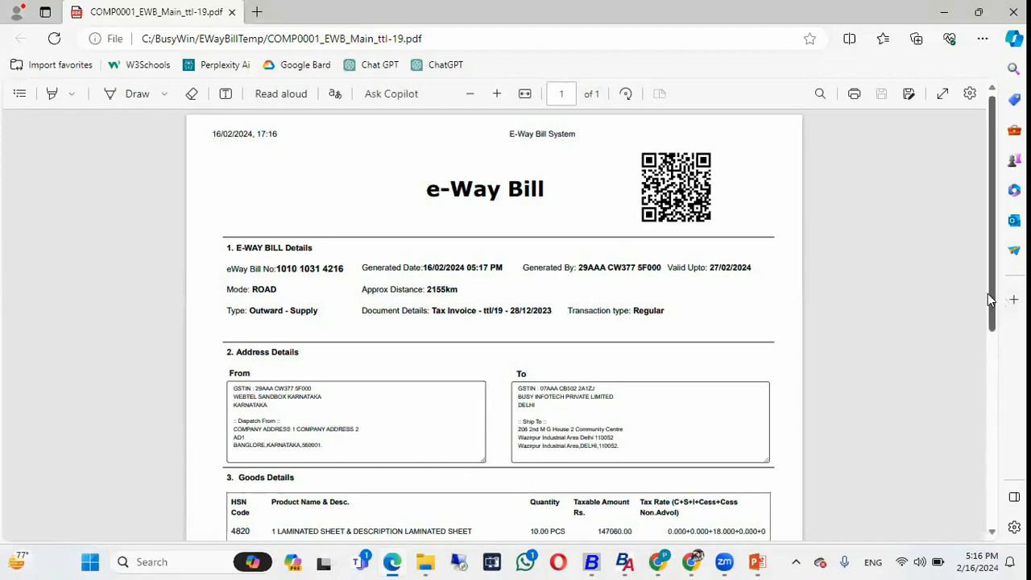
{"action": "mouse_move", "coordinate": [992, 297]}
{"action": "left_mouse_down"}
{"action": "mouse_move", "coordinate": [984, 377]}
{"action": "mouse_move", "coordinate": [989, 307]}
{"action": "left_mouse_up"}
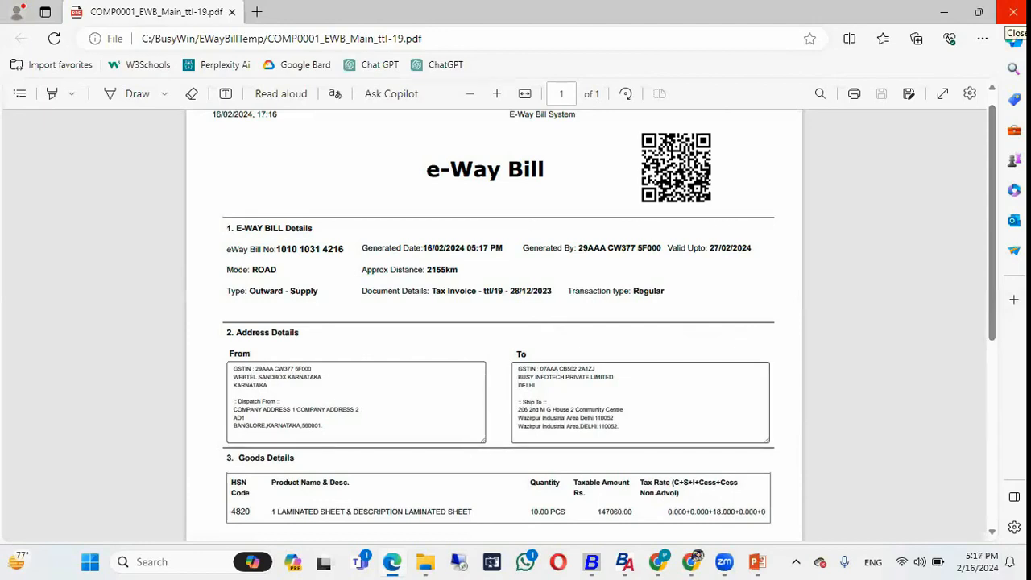
{"action": "left_click", "coordinate": [1013, 12]}
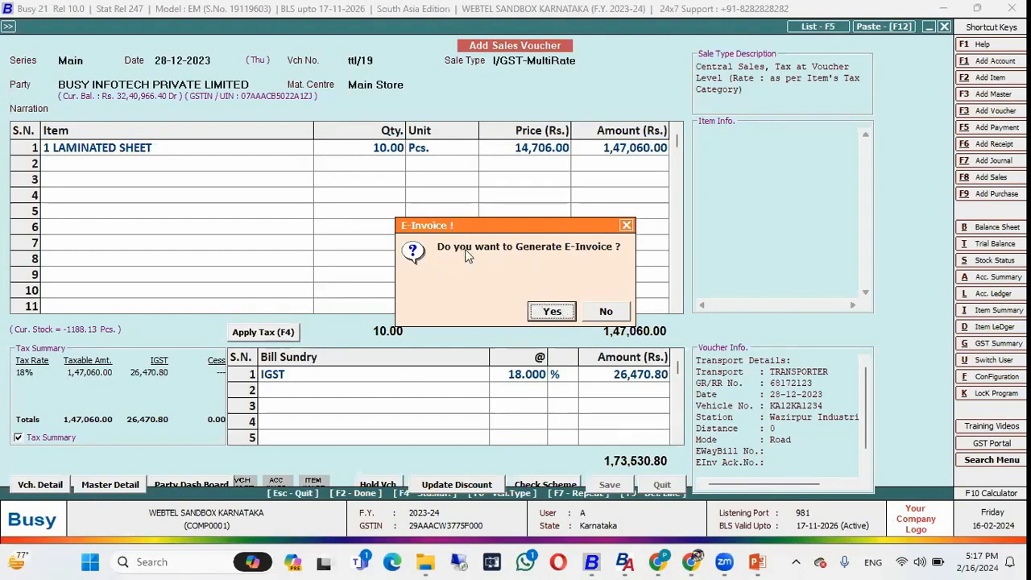
Step: Generate the e-invoice for the same sales voucher
{"action": "left_click", "coordinate": [561, 318]}
{"action": "key", "text": "Return"}
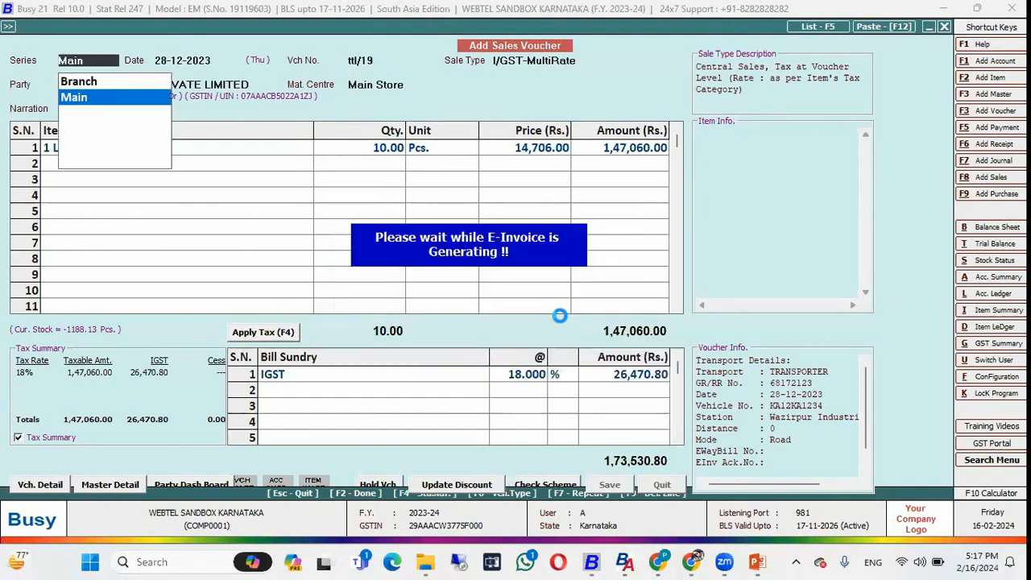
{"action": "key", "text": "Return"}
{"action": "key", "text": "Return"}
{"action": "key", "text": "Return"}
{"action": "key", "text": "F2"}
{"action": "key", "text": "Return"}
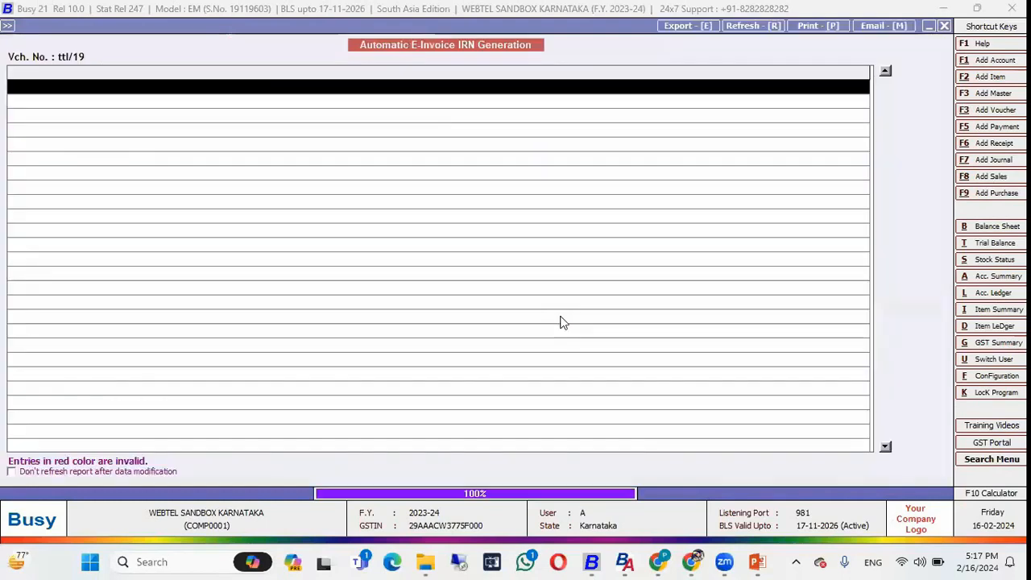
{"action": "key", "text": "Return"}
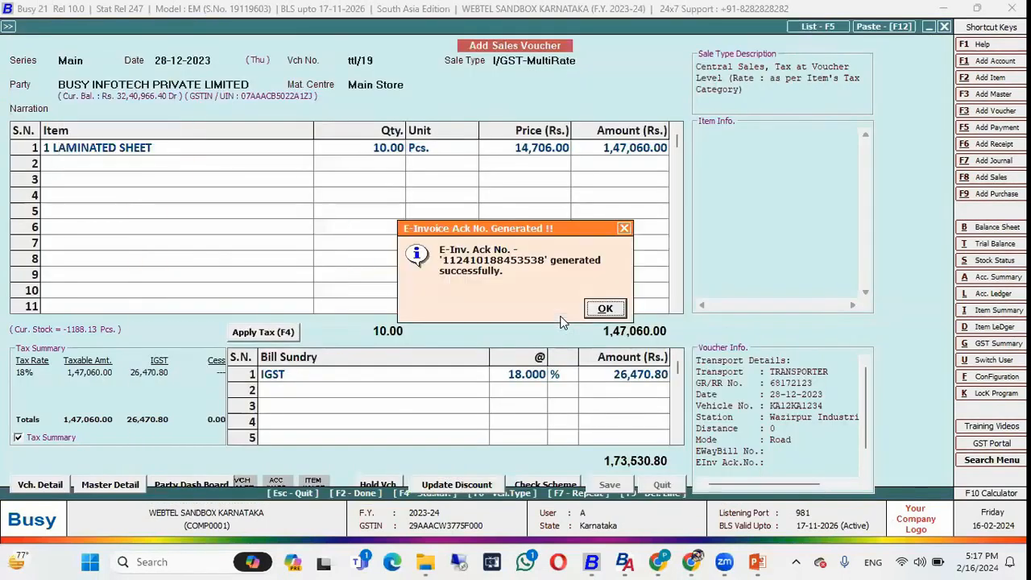
Step: View the e-invoice PDF and close it, decline printing the standard sales invoice and leave voucher entry
{"action": "key", "text": "Return"}
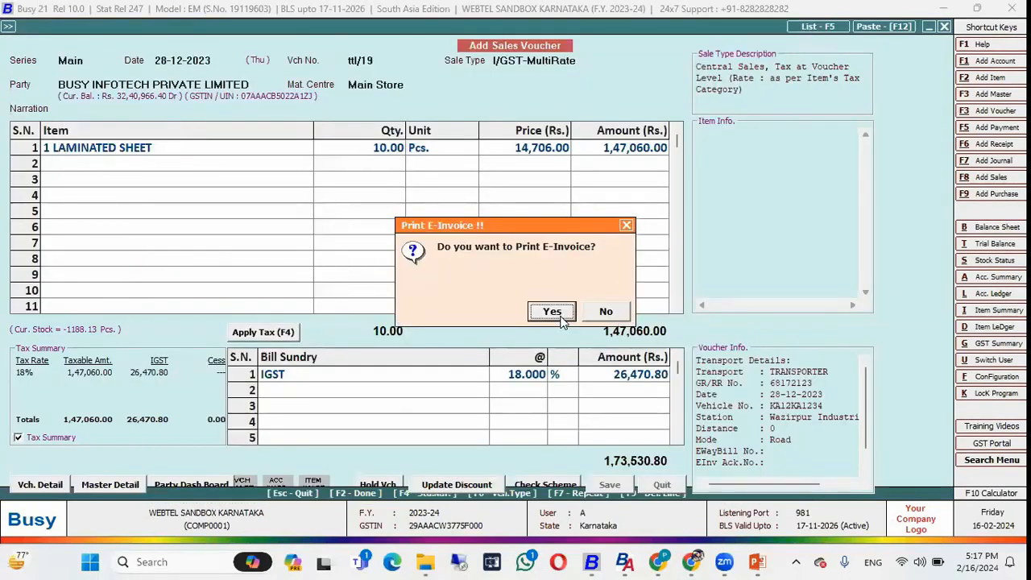
{"action": "key", "text": "Return"}
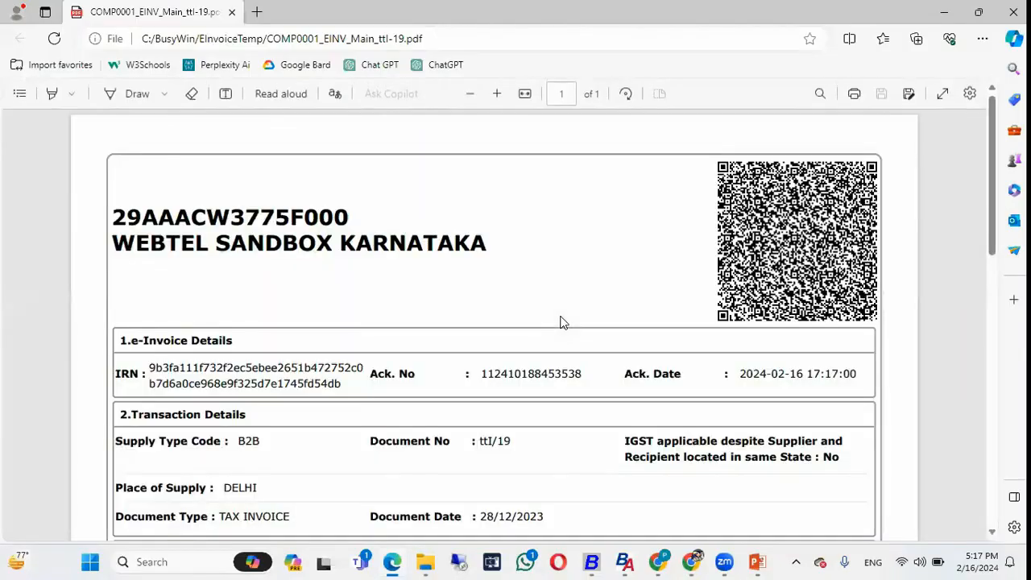
{"action": "left_click", "coordinate": [1002, 12]}
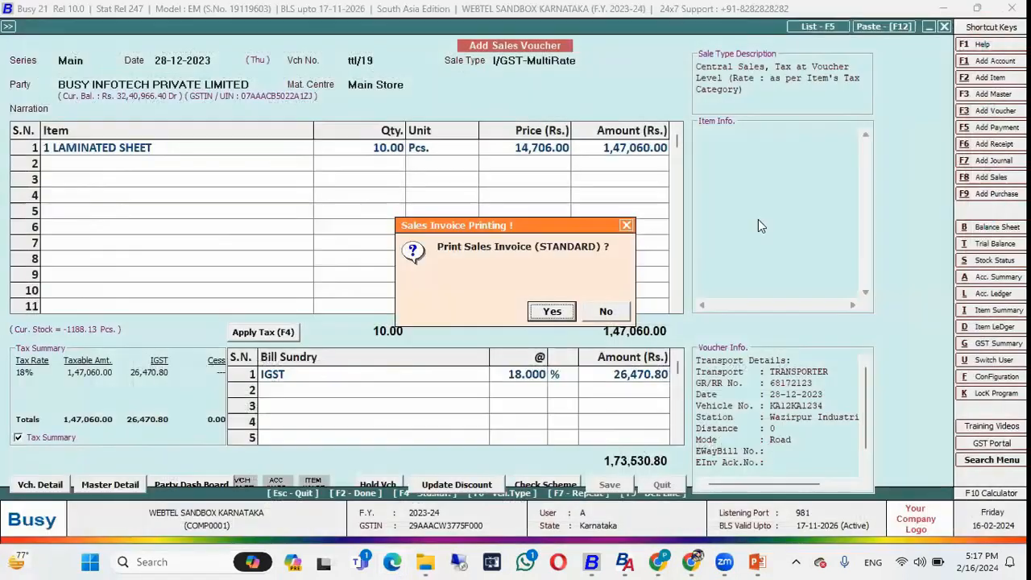
{"action": "left_click", "coordinate": [617, 317]}
{"action": "key", "text": "Escape"}
{"action": "key", "text": "Escape"}
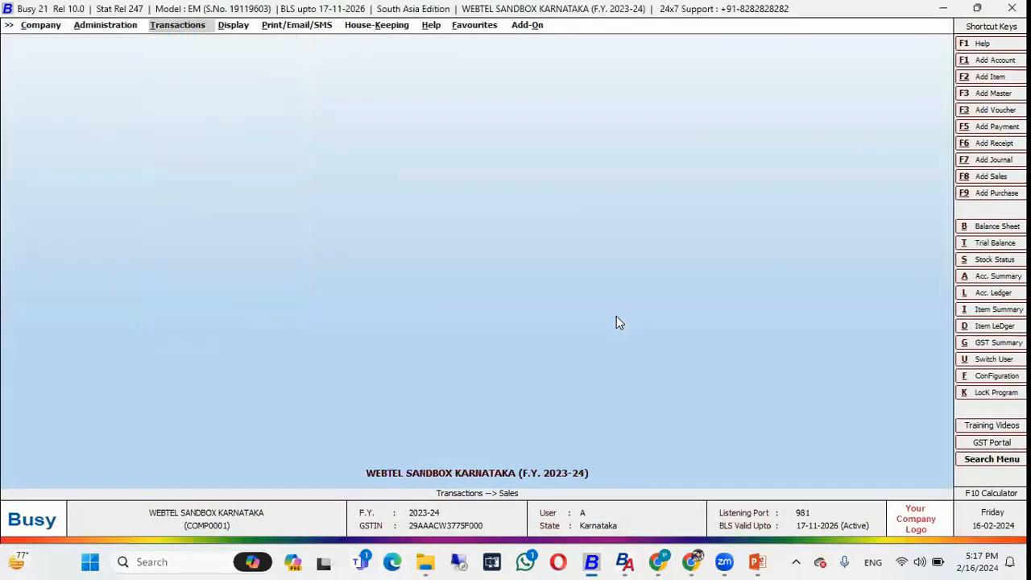
Step: Switch to the company 206/ Reconcile GSTR2B Data issue, upgrading its older-version data without a backup
{"action": "key", "text": "Escape"}
{"action": "key", "text": "Return"}
{"action": "key", "text": "Down"}
{"action": "key", "text": "Down"}
{"action": "key", "text": "Down"}
{"action": "key", "text": "Up"}
{"action": "key", "text": "Up"}
{"action": "key", "text": "Up"}
{"action": "key", "text": "Return"}
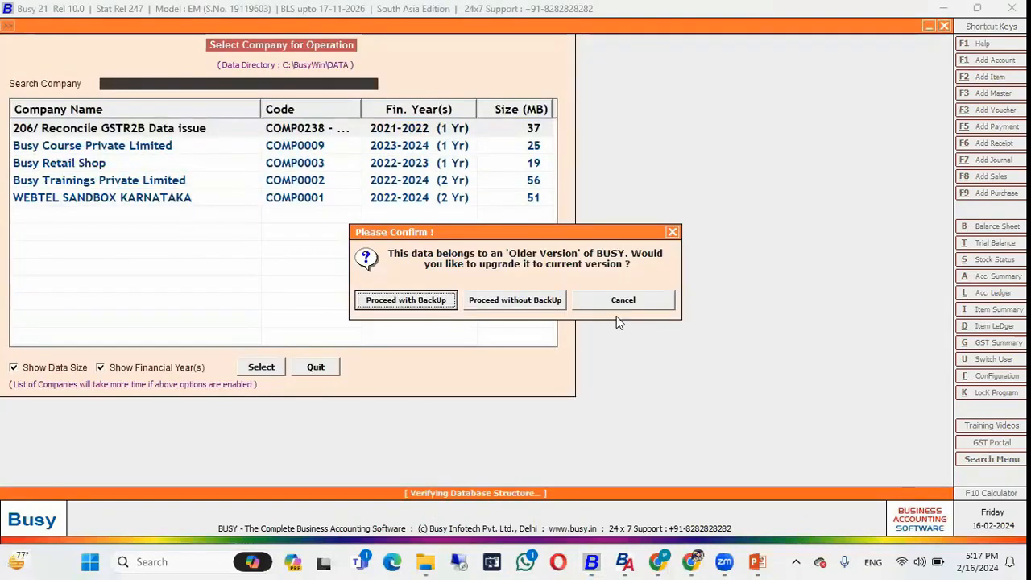
{"action": "key", "text": "Right"}
{"action": "key", "text": "Return"}
Step: Review the monthly GSTR-1 JSON download screen in the GST miscellaneous utilities and close it
{"action": "key", "text": "Up"}
{"action": "key", "text": "Return"}
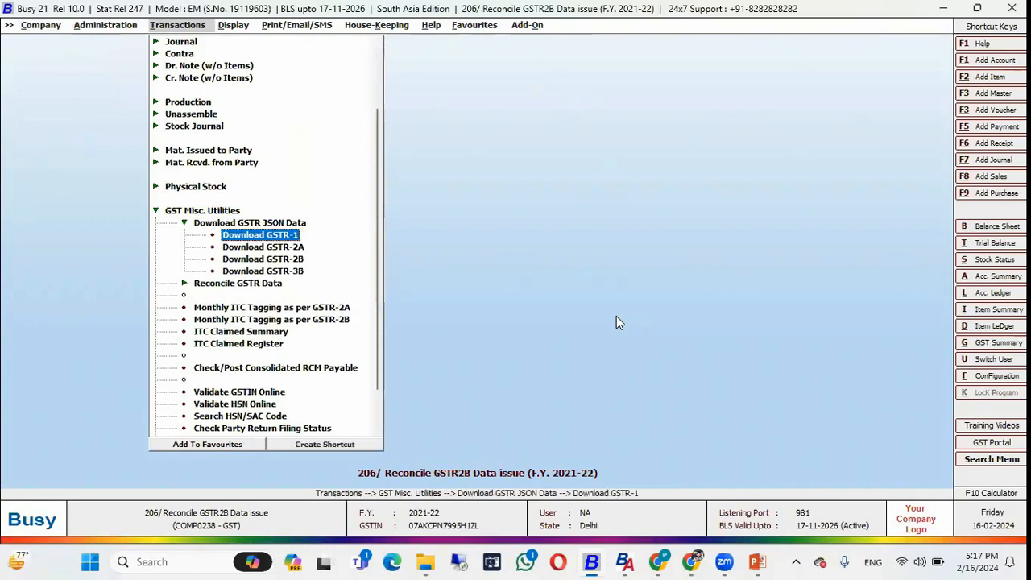
{"action": "key", "text": "Return"}
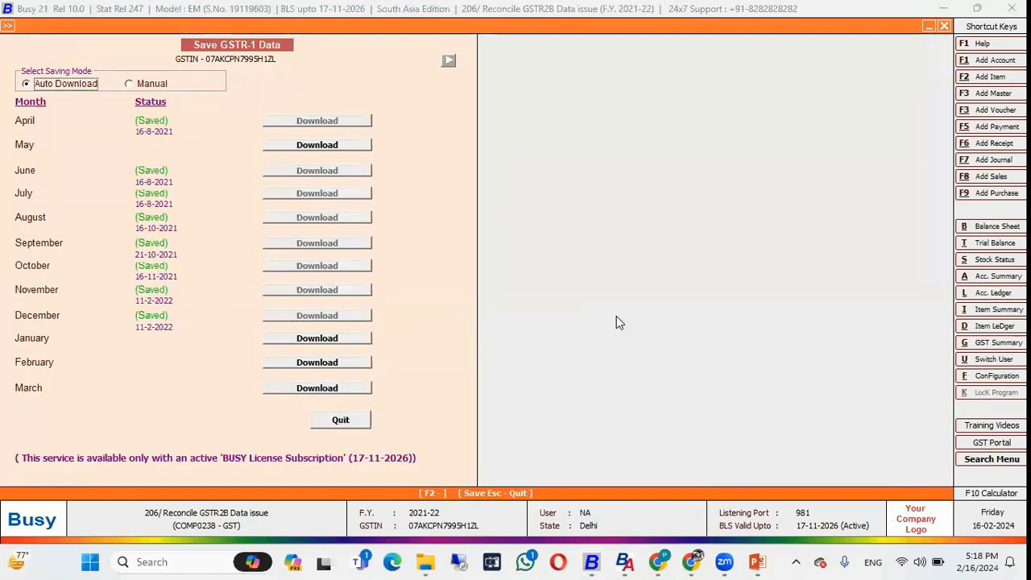
{"action": "key", "text": "Escape"}
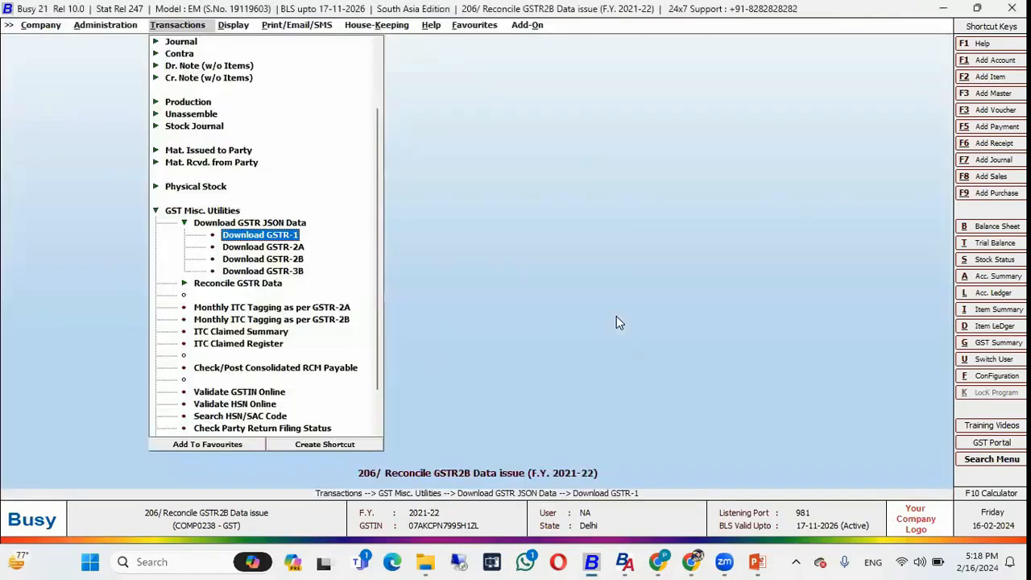
{"action": "key", "text": "Return"}
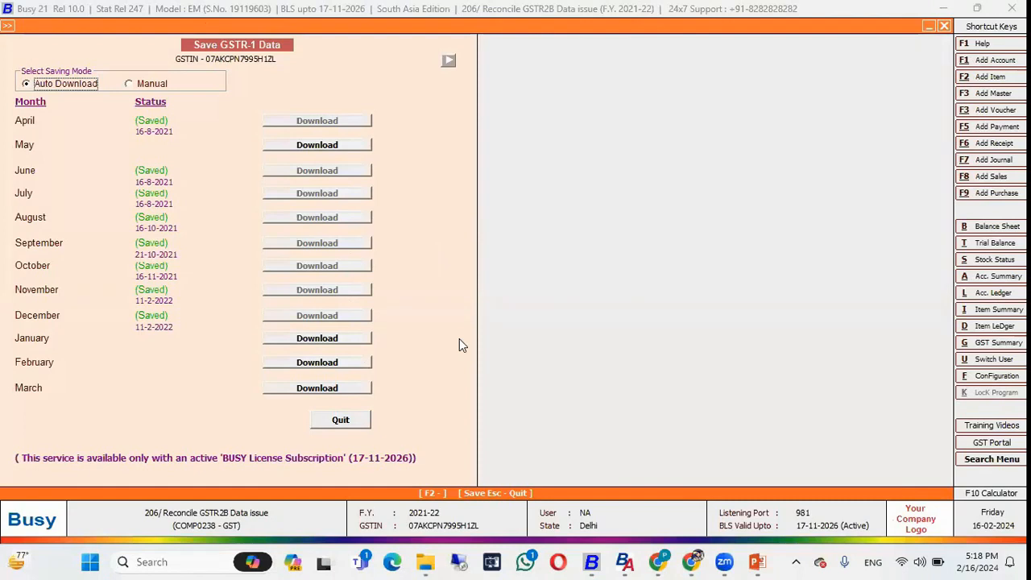
{"action": "key", "text": "Escape"}
Step: Open the Reconcile GSTR-1 utility from the Reconcile GSTR Data group
{"action": "key", "text": "Down"}
{"action": "key", "text": "Down"}
{"action": "key", "text": "Down"}
{"action": "key", "text": "Down"}
{"action": "key", "text": "Return"}
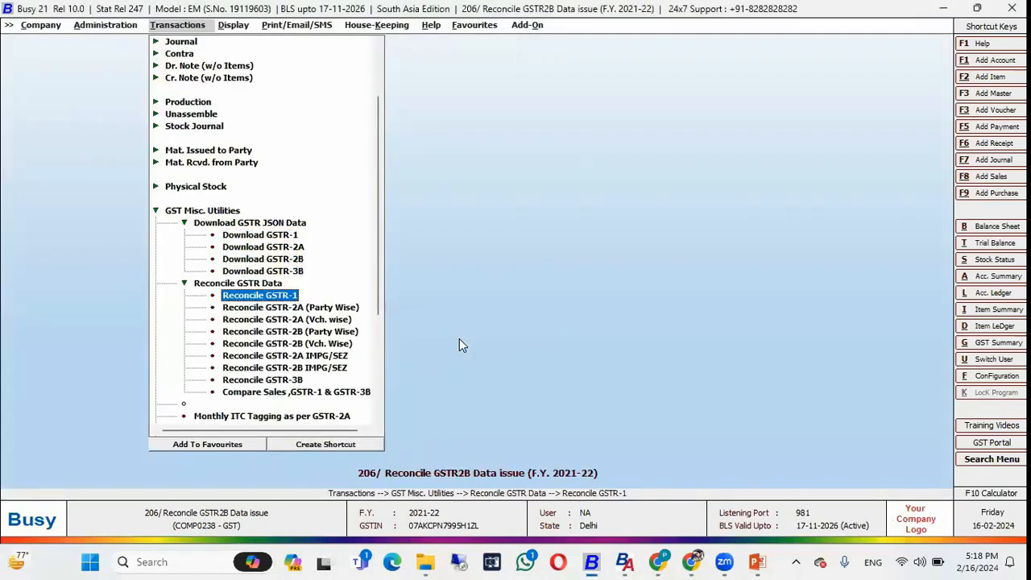
{"action": "key", "text": "Return"}
{"action": "key", "text": "Return"}
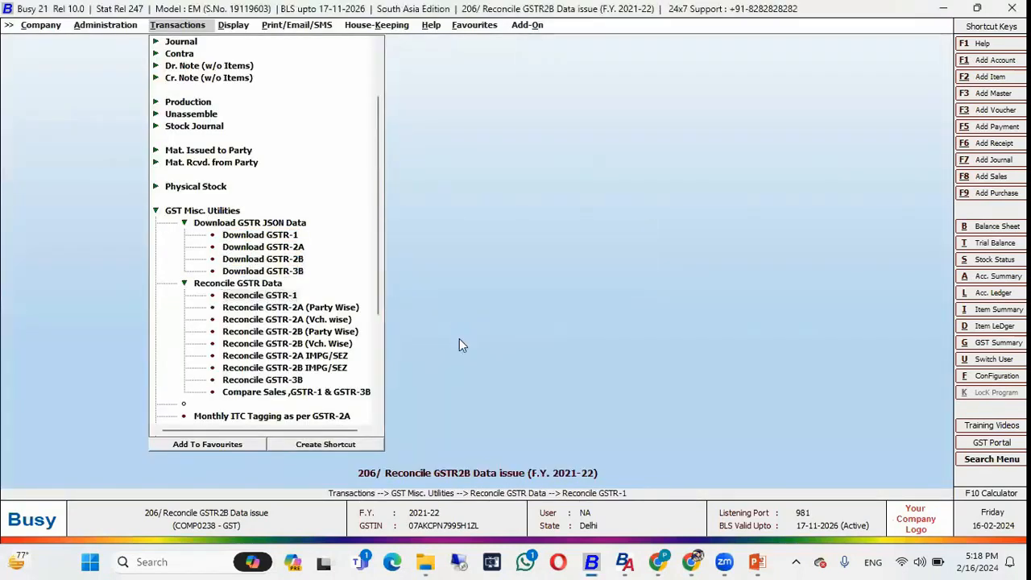
Step: Run the GSTR-1 reconciliation with April as both start and end month, and close it
{"action": "key", "text": "Home"}
{"action": "key", "text": "Return"}
{"action": "key", "text": "Home"}
{"action": "key", "text": "Return"}
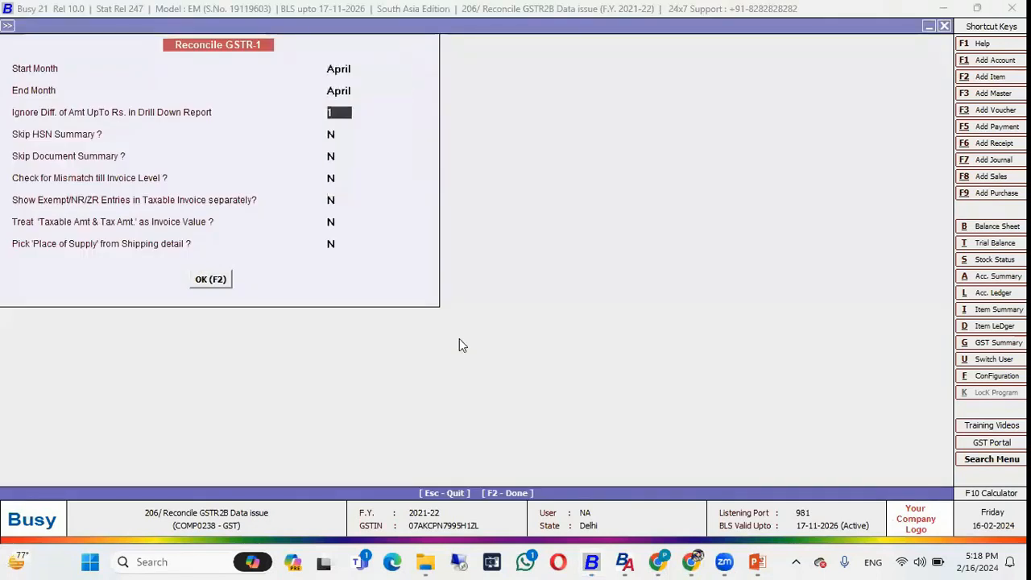
{"action": "key", "text": "Escape"}
{"action": "key", "text": "F2"}
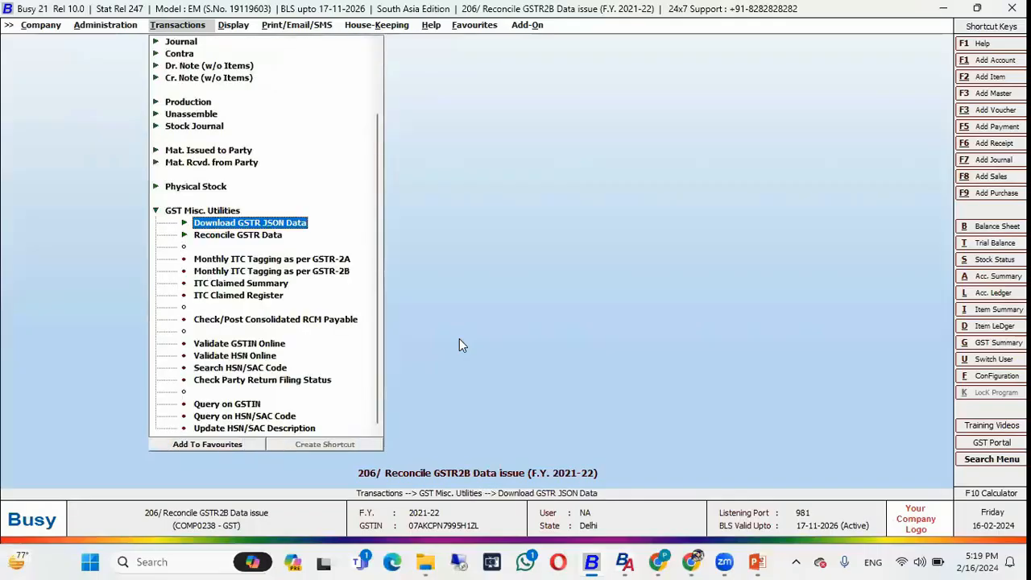
Step: Open the Compare Sales, GSTR-1 & GSTR-3B utility with Monthly as the return filing frequency
{"action": "key", "text": "Down"}
{"action": "key", "text": "Right"}
{"action": "key", "text": "Down"}
{"action": "key", "text": "Down"}
{"action": "key", "text": "Down"}
{"action": "key", "text": "Down"}
{"action": "key", "text": "Down"}
{"action": "key", "text": "Down"}
{"action": "key", "text": "Down"}
{"action": "key", "text": "Down"}
{"action": "key", "text": "Down"}
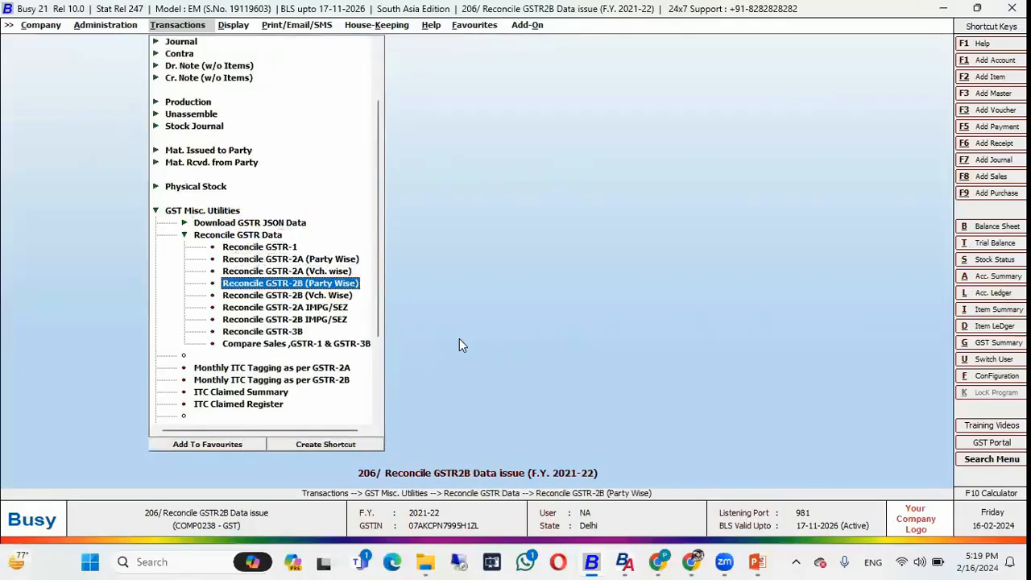
{"action": "key", "text": "Return"}
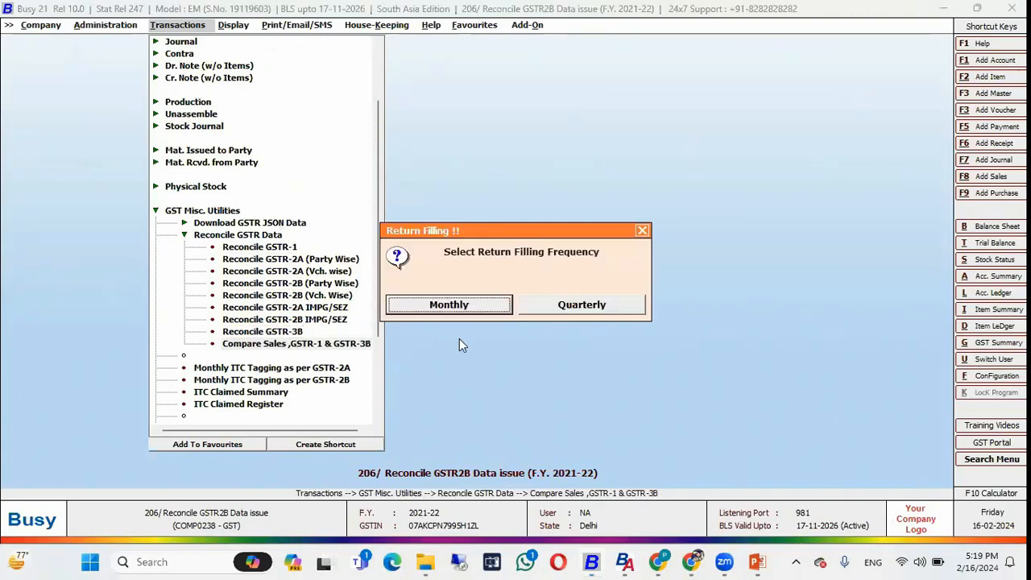
{"action": "key", "text": "Return"}
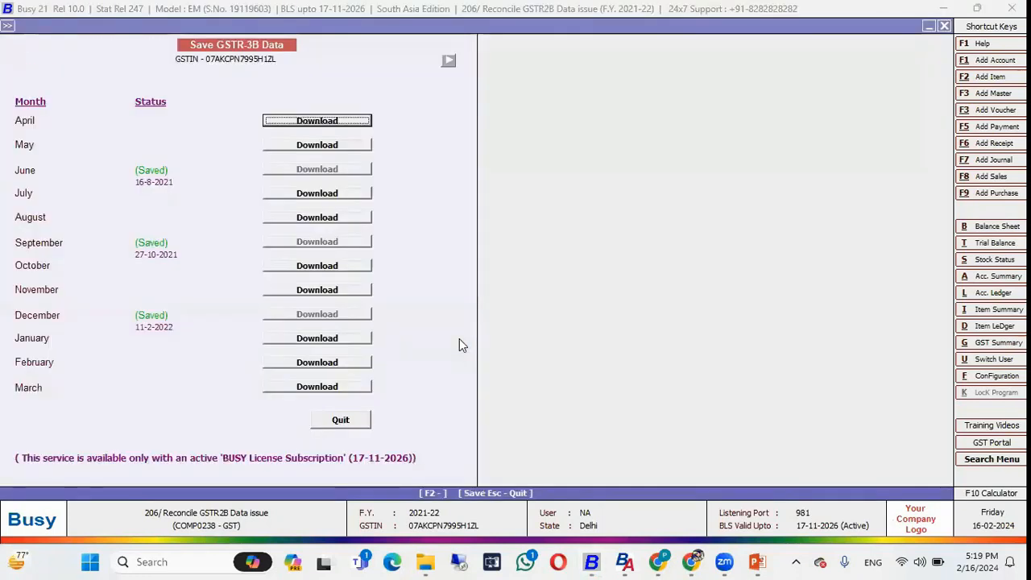
Step: Reopen the sales comparison with Quarterly filing frequency, view the Ist quarter's books, GSTR-1 and GSTR-3B figures, and close the report
{"action": "key", "text": "Escape"}
{"action": "key", "text": "Escape"}
{"action": "key", "text": "Return"}
{"action": "key", "text": "Right"}
{"action": "key", "text": "Return"}
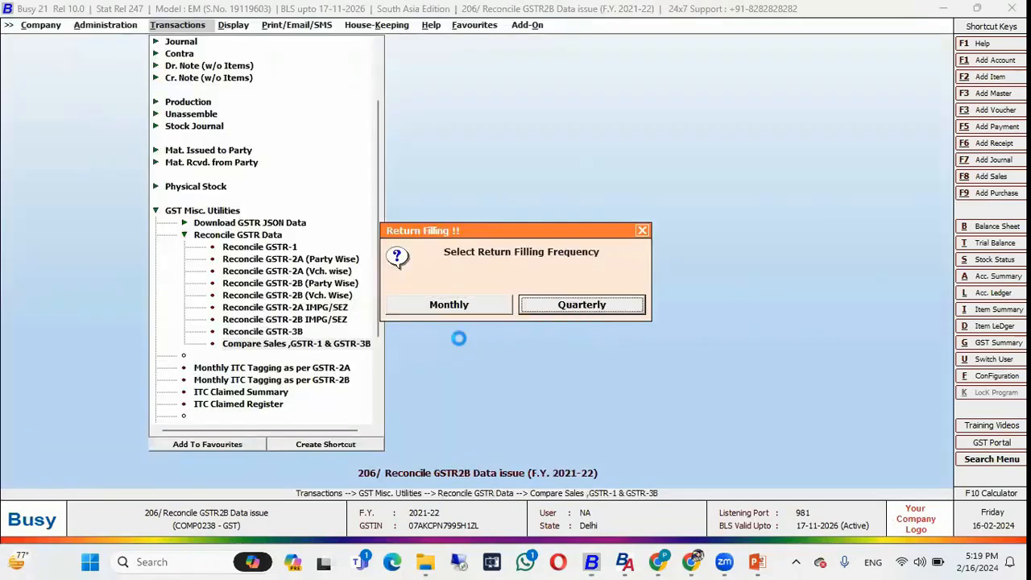
{"action": "key", "text": "F2"}
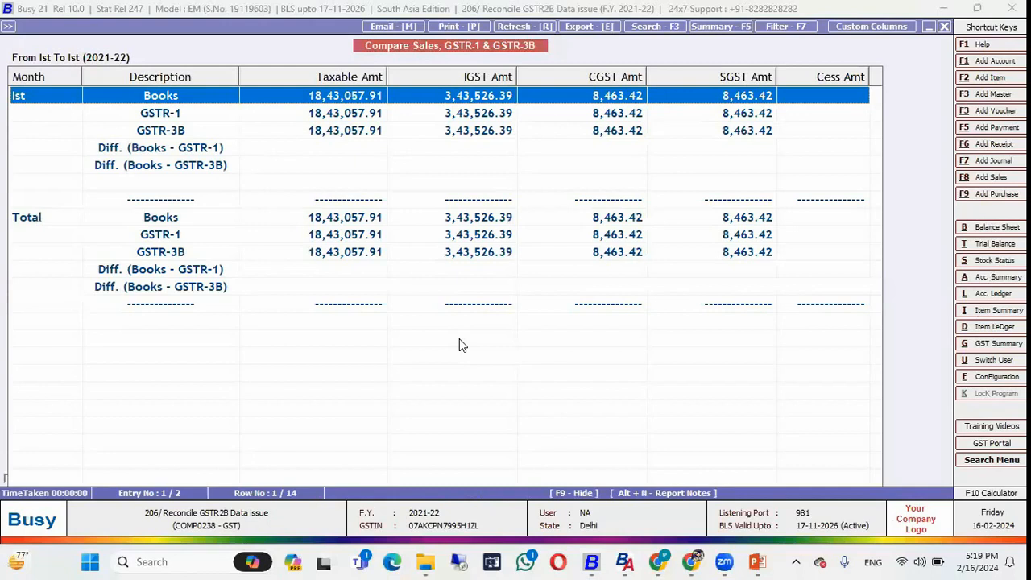
{"action": "key", "text": "Down"}
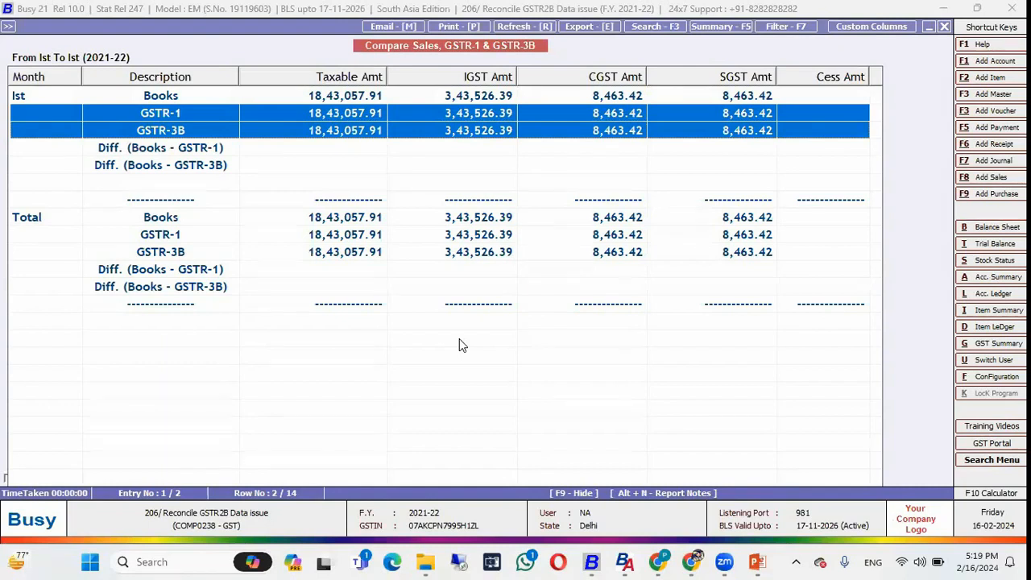
{"action": "key", "text": "Escape"}
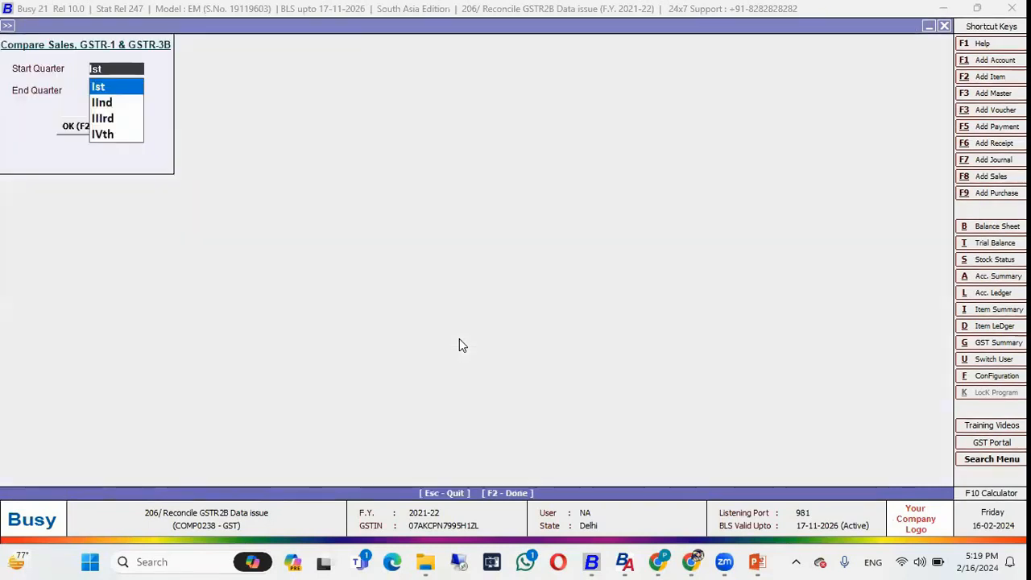
Step: Leave the sales comparison form and close the company 206/ Reconcile GSTR2B Data issue without taking a backup
{"action": "key", "text": "Escape"}
{"action": "key", "text": "Return"}
{"action": "key", "text": "Return"}
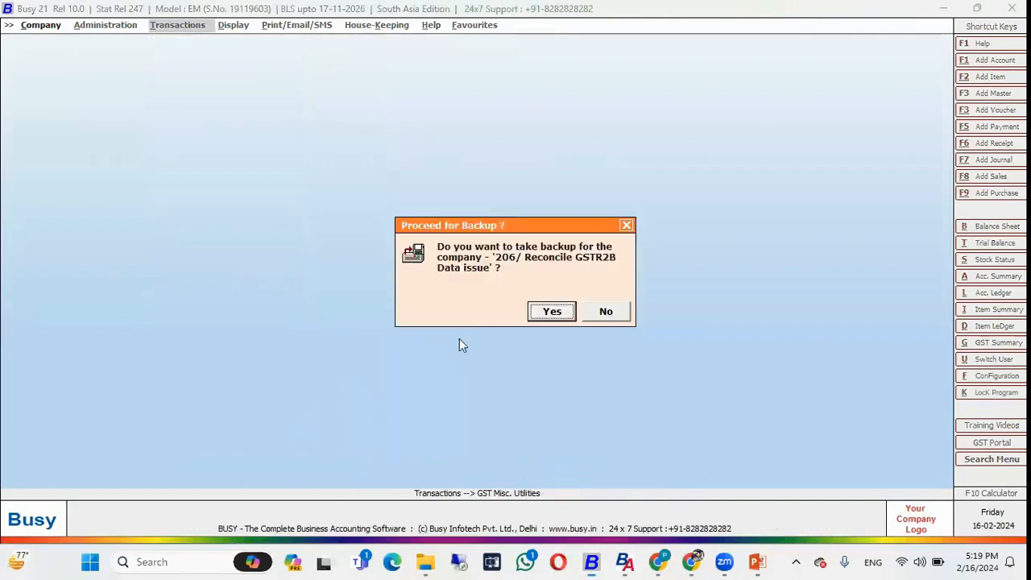
{"action": "key", "text": "Right"}
{"action": "key", "text": "Return"}
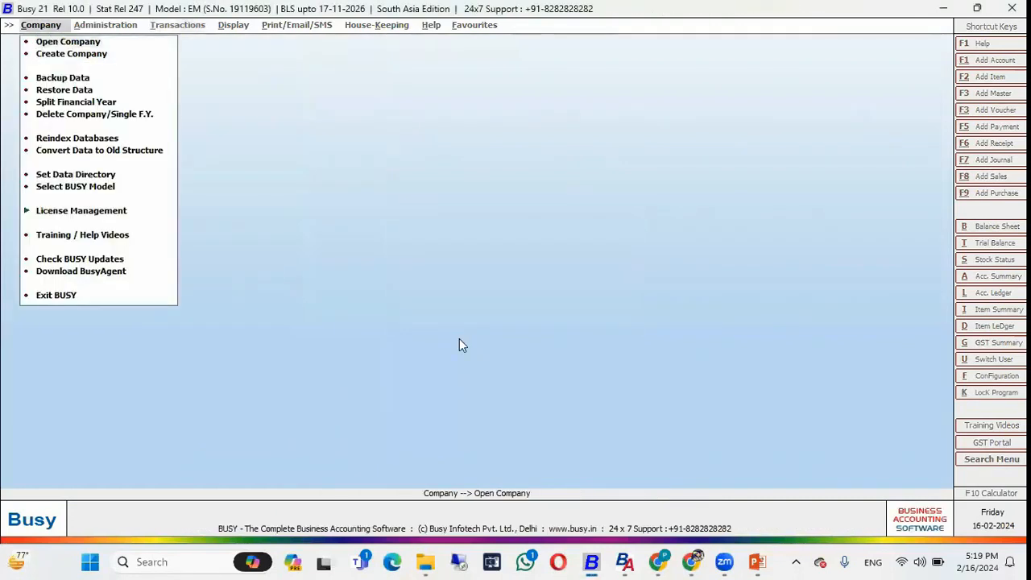
Step: Open the company Busy Course Private Limited for F.Y. 2023-24
{"action": "key", "text": "Return"}
{"action": "key", "text": "Up"}
{"action": "key", "text": "Return"}
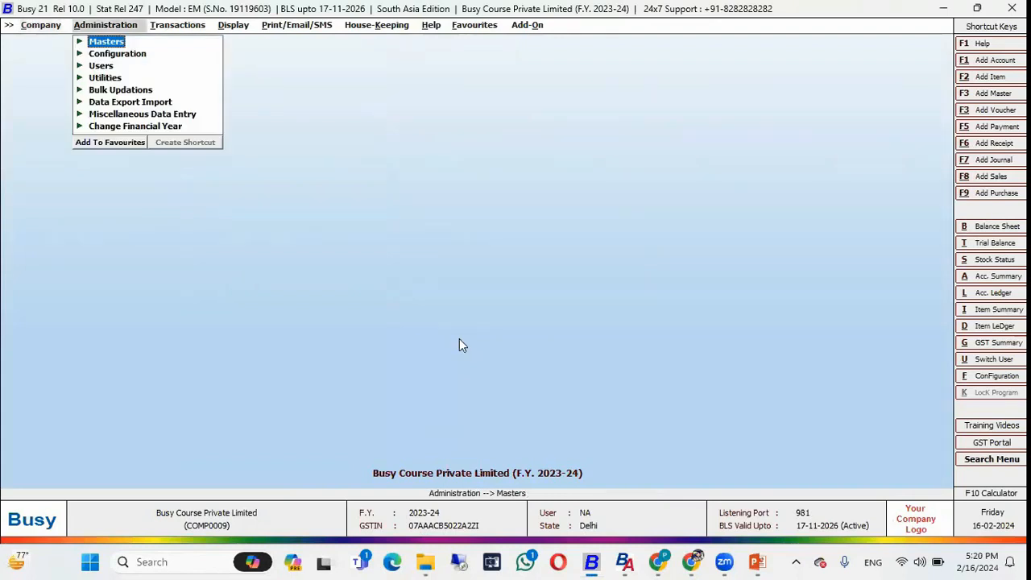
Step: Open Check Party Return Filing Status from the GST Misc. Utilities for All Transacted Parties
{"action": "key", "text": "Right"}
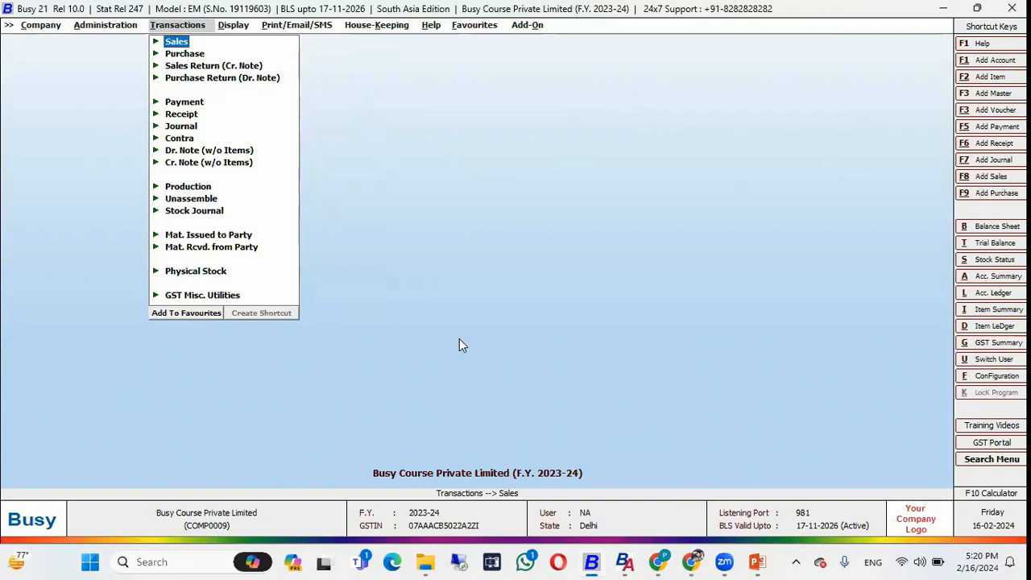
{"action": "key", "text": "Down"}
{"action": "key", "text": "Down"}
{"action": "key", "text": "Down"}
{"action": "key", "text": "Down"}
{"action": "key", "text": "Down"}
{"action": "key", "text": "Down"}
{"action": "key", "text": "Down"}
{"action": "key", "text": "Down"}
{"action": "key", "text": "Down"}
{"action": "key", "text": "Down"}
{"action": "key", "text": "Down"}
{"action": "key", "text": "Down"}
{"action": "key", "text": "Down"}
{"action": "key", "text": "Down"}
{"action": "key", "text": "Down"}
{"action": "key", "text": "Down"}
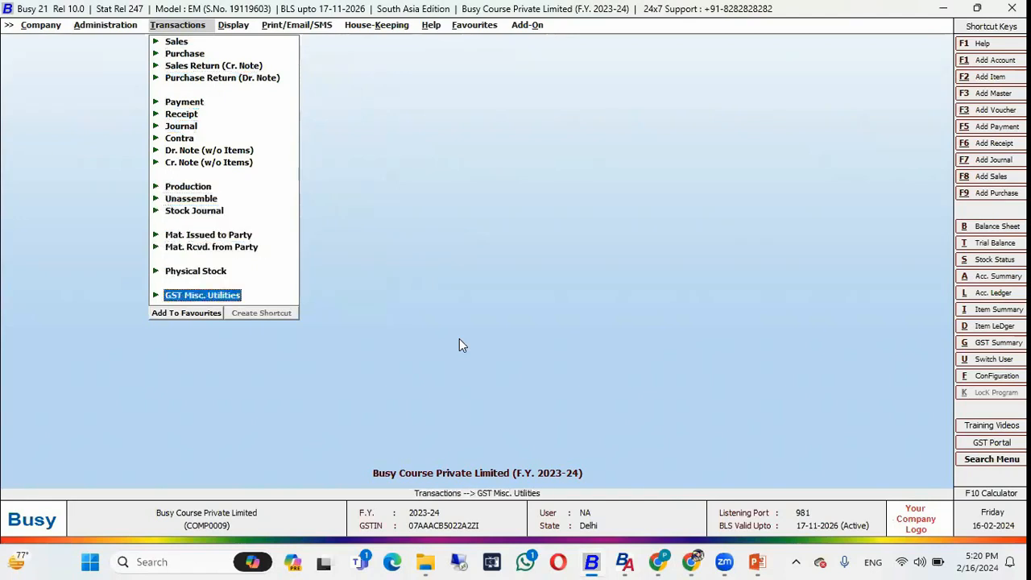
{"action": "key", "text": "Return"}
{"action": "key", "text": "Down"}
{"action": "key", "text": "Down"}
{"action": "key", "text": "Down"}
{"action": "key", "text": "Down"}
{"action": "key", "text": "Down"}
{"action": "key", "text": "Down"}
{"action": "key", "text": "Down"}
{"action": "key", "text": "Down"}
{"action": "key", "text": "Down"}
{"action": "key", "text": "Down"}
{"action": "key", "text": "Down"}
{"action": "key", "text": "Down"}
{"action": "key", "text": "Return"}
{"action": "key", "text": "Right"}
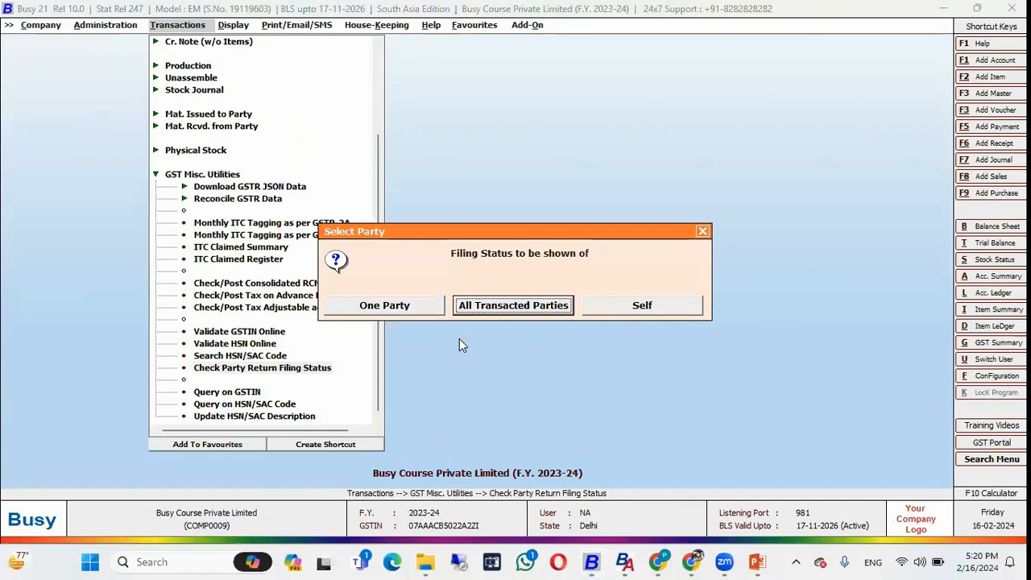
{"action": "key", "text": "Return"}
Step: Generate the party returns filing status report for April of 2023-2024, covering Both return types
{"action": "key", "text": "Return"}
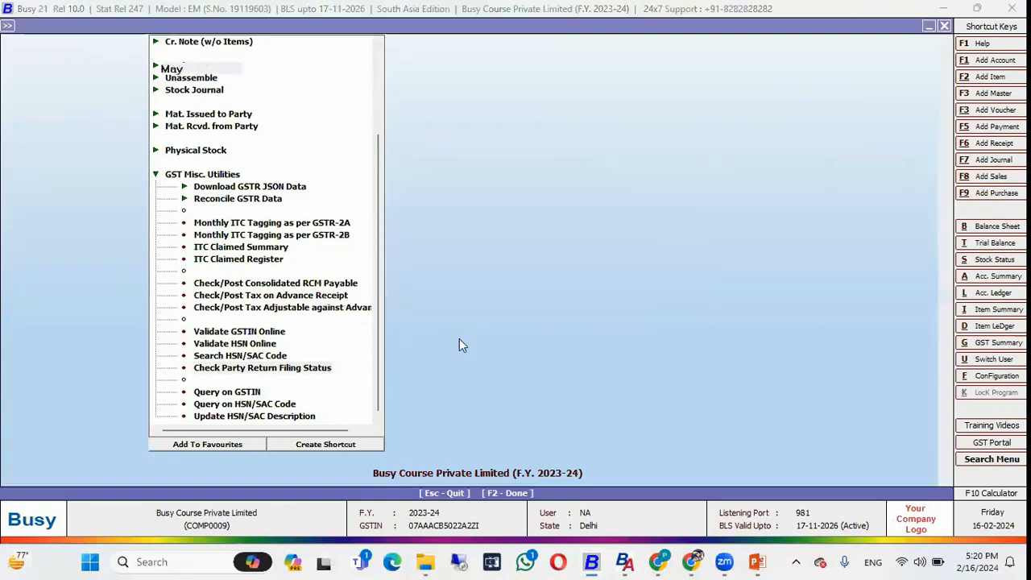
{"action": "key", "text": "Return"}
{"action": "key", "text": "Escape"}
{"action": "key", "text": "Up"}
{"action": "key", "text": "Return"}
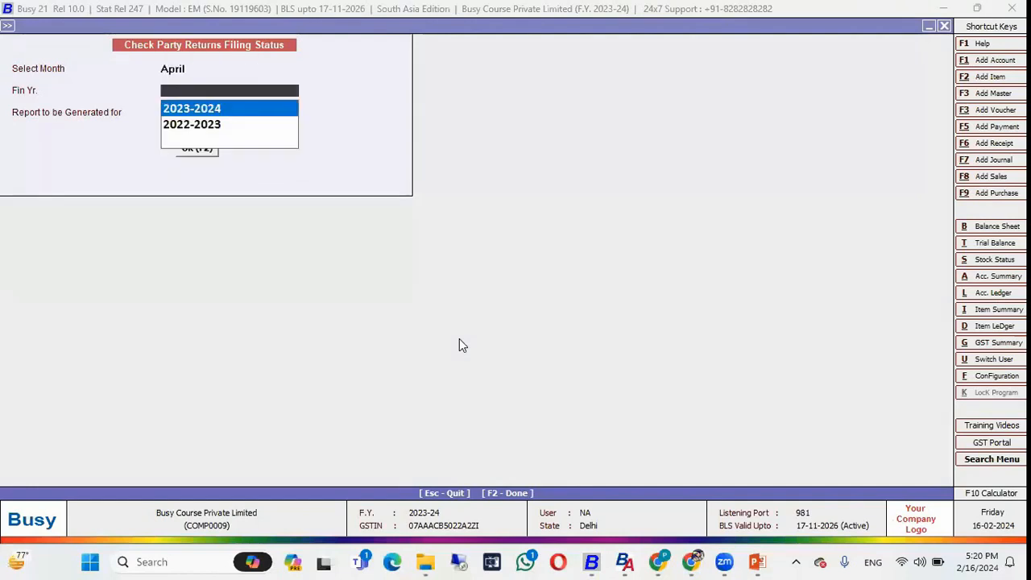
{"action": "key", "text": "Return"}
{"action": "key", "text": "Down"}
{"action": "key", "text": "Down"}
{"action": "key", "text": "Return"}
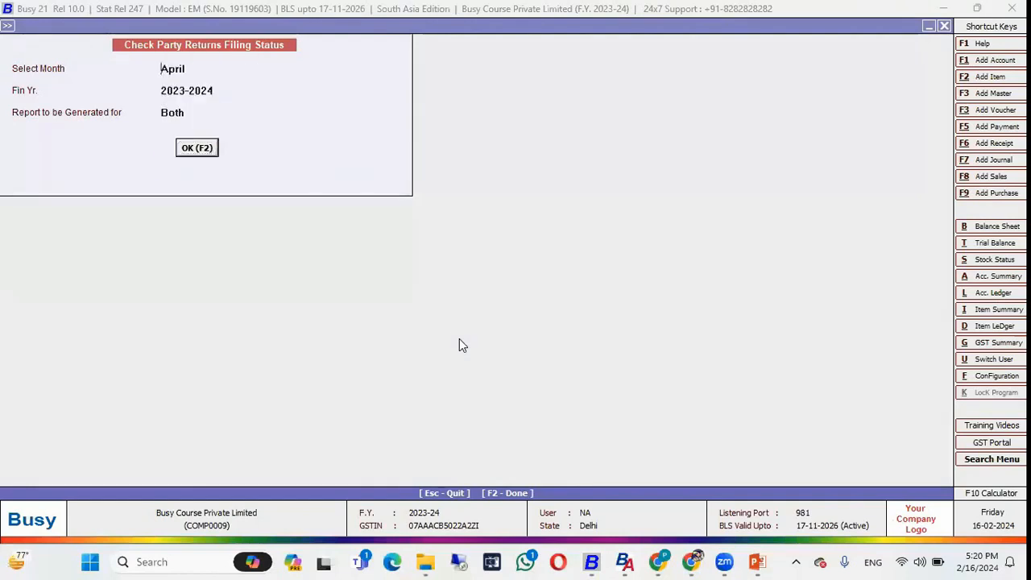
{"action": "key", "text": "Return"}
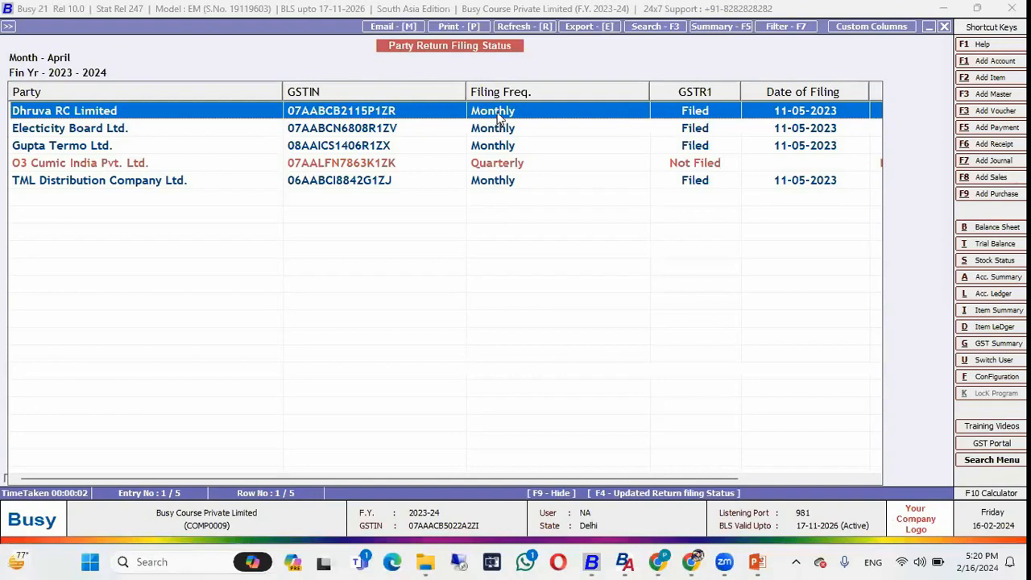
Step: Examine each party's filing frequency, GSTR1 and GSTR3B status and filing dates, and close the report and its utility group
{"action": "left_click", "coordinate": [494, 161]}
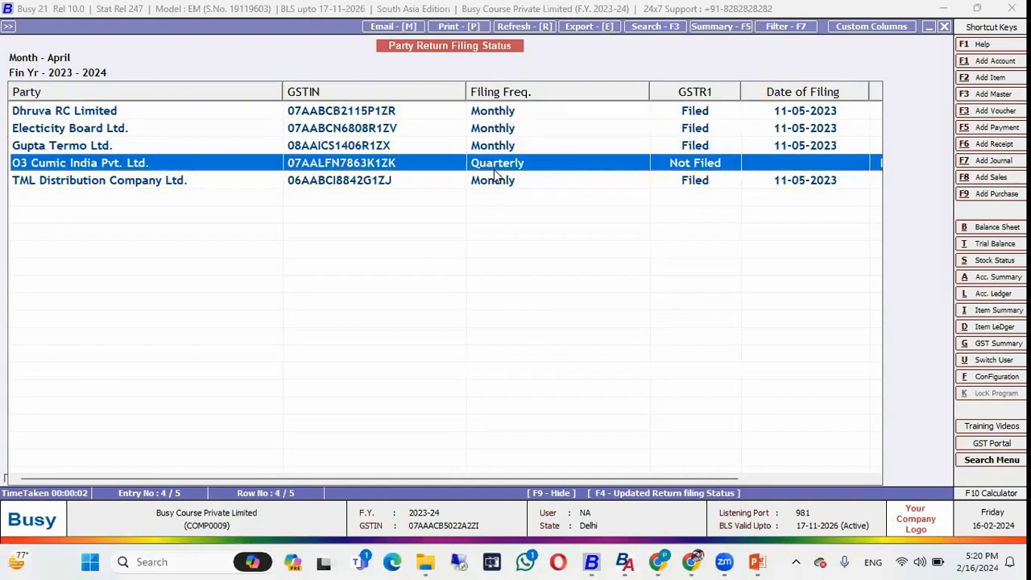
{"action": "left_click", "coordinate": [709, 127]}
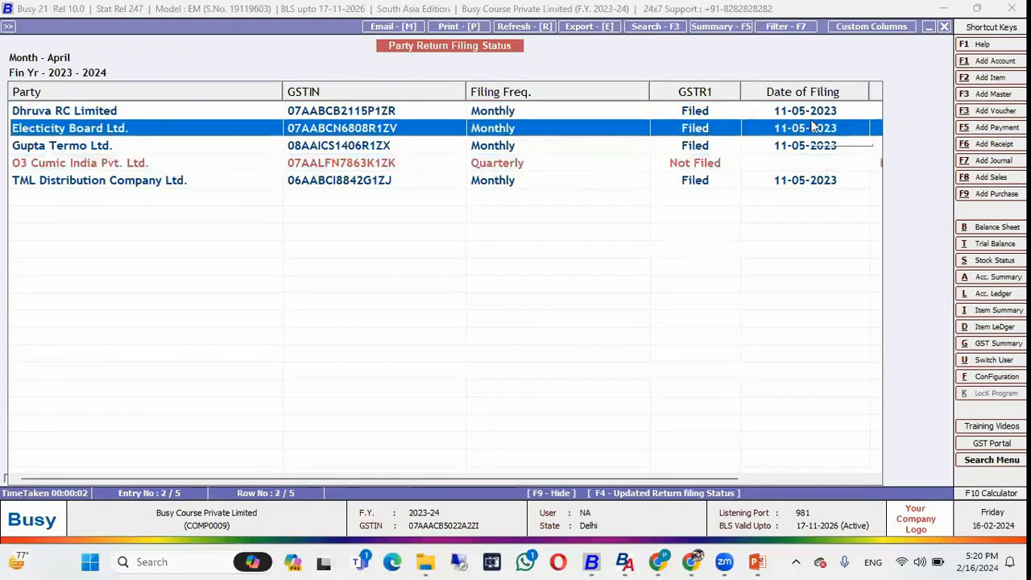
{"action": "left_click", "coordinate": [797, 477]}
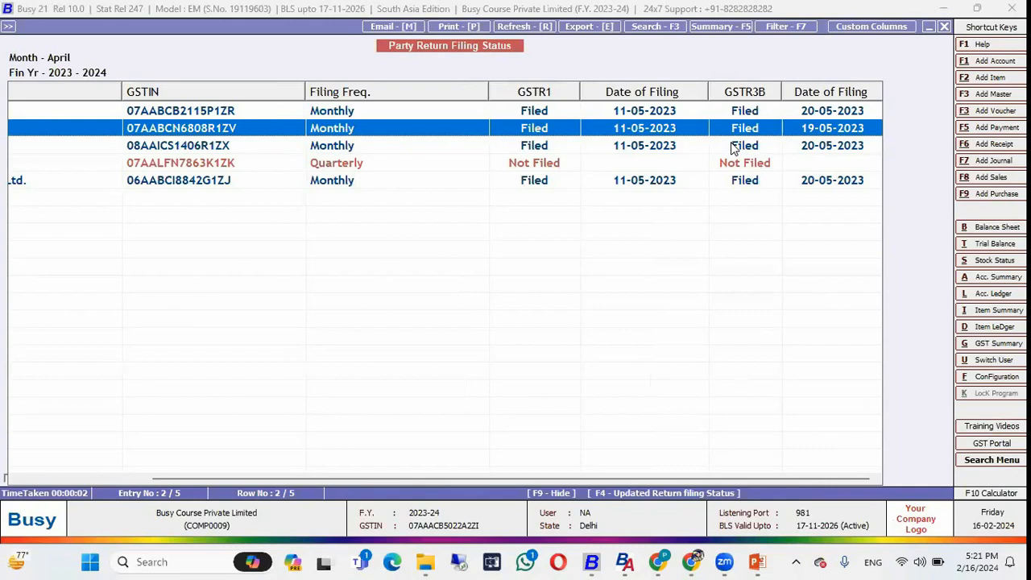
{"action": "key", "text": "Up"}
{"action": "key", "text": "Down"}
{"action": "key", "text": "Down"}
{"action": "key", "text": "Down"}
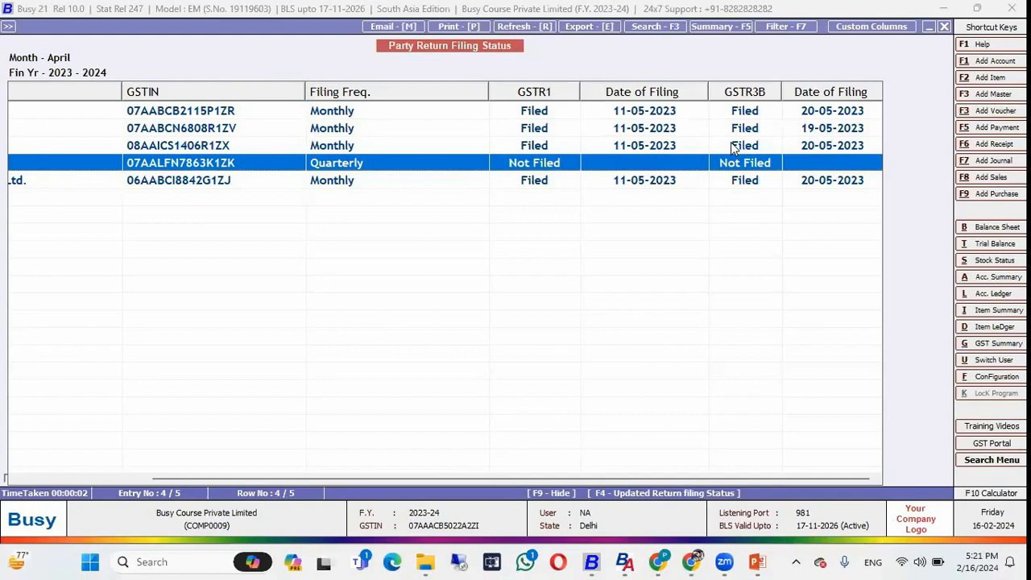
{"action": "key", "text": "Escape"}
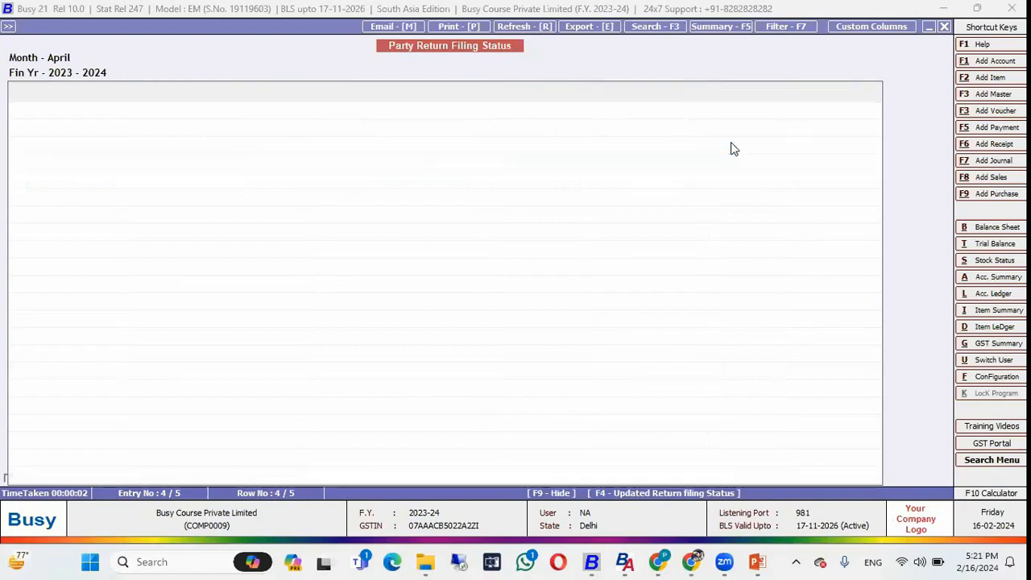
{"action": "key", "text": "Escape"}
{"action": "key", "text": "Escape"}
{"action": "key", "text": "Escape"}
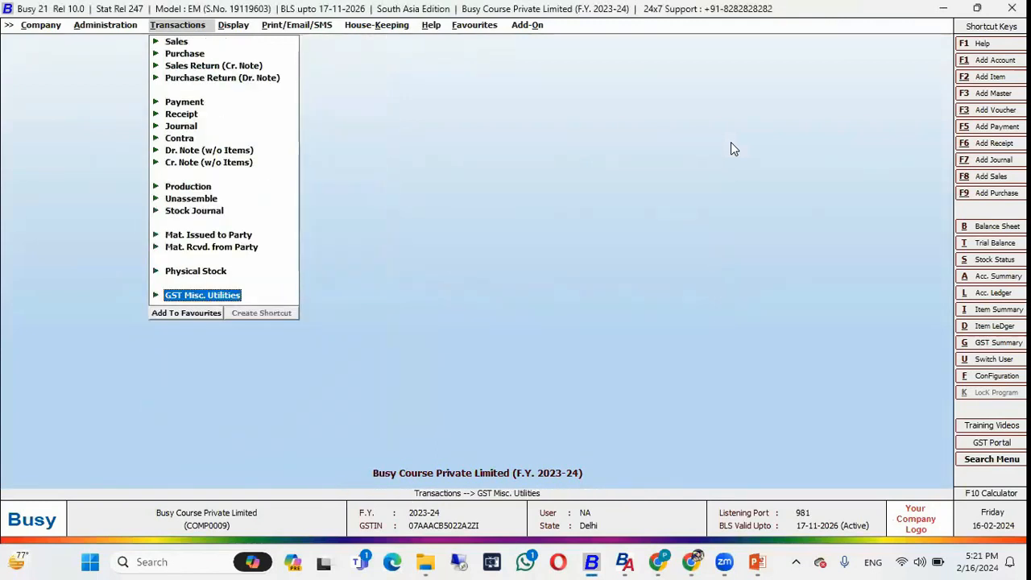
Step: Switch to the PowerPoint slide show to view the GST Features slide, and return to Busy
{"action": "key", "text": "alt+Tab"}
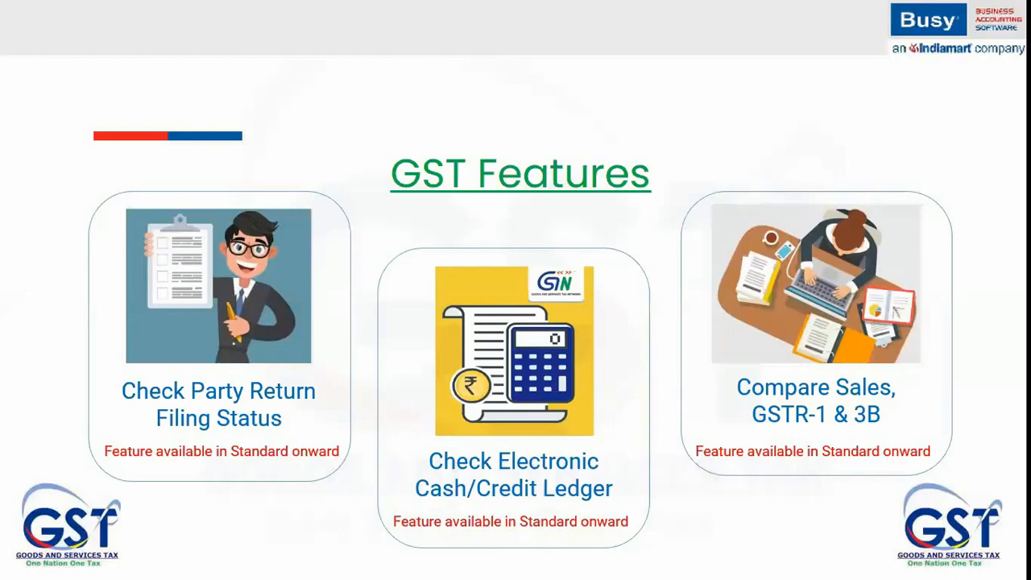
{"action": "key", "text": "alt+Tab"}
Step: View the Electronic Cash/Credit Ledger options under GST Registers in the GST Reports, and close them without choosing a ledger
{"action": "key", "text": "Right"}
{"action": "key", "text": "Down"}
{"action": "key", "text": "Down"}
{"action": "key", "text": "Down"}
{"action": "key", "text": "Down"}
{"action": "key", "text": "Down"}
{"action": "key", "text": "Down"}
{"action": "key", "text": "Down"}
{"action": "key", "text": "Down"}
{"action": "key", "text": "Down"}
{"action": "key", "text": "Down"}
{"action": "key", "text": "Down"}
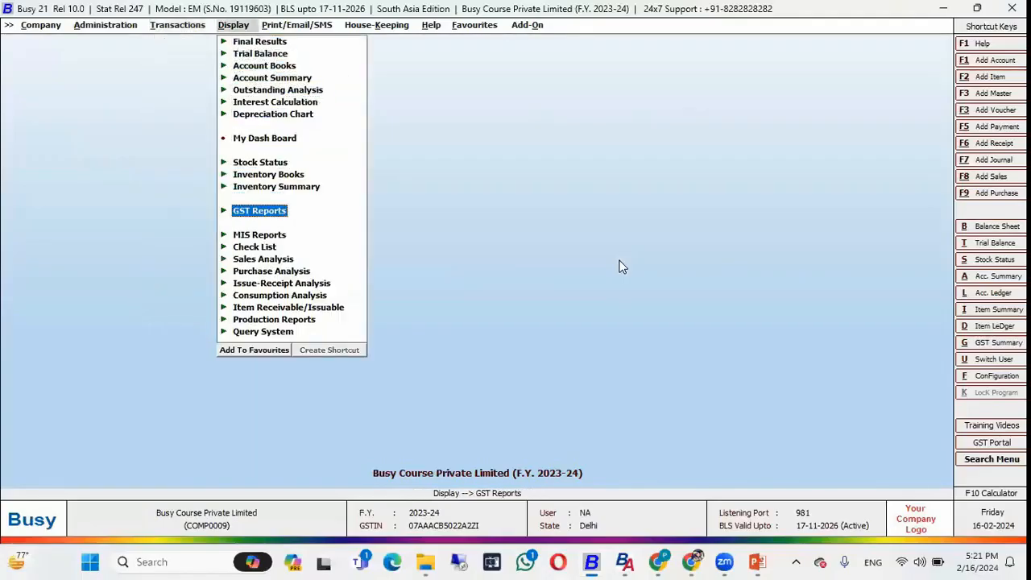
{"action": "key", "text": "Right"}
{"action": "key", "text": "Down"}
{"action": "key", "text": "Down"}
{"action": "key", "text": "Right"}
{"action": "key", "text": "Down"}
{"action": "key", "text": "Down"}
{"action": "key", "text": "Down"}
{"action": "key", "text": "Down"}
{"action": "key", "text": "Down"}
{"action": "key", "text": "Down"}
{"action": "key", "text": "Down"}
{"action": "key", "text": "Down"}
{"action": "key", "text": "Down"}
{"action": "key", "text": "Down"}
{"action": "key", "text": "Down"}
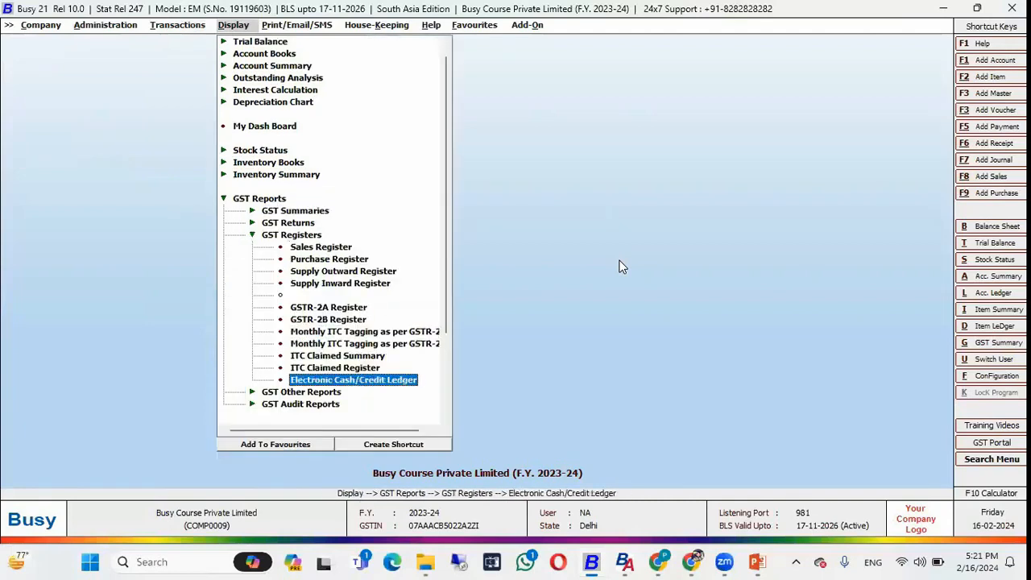
{"action": "key", "text": "Return"}
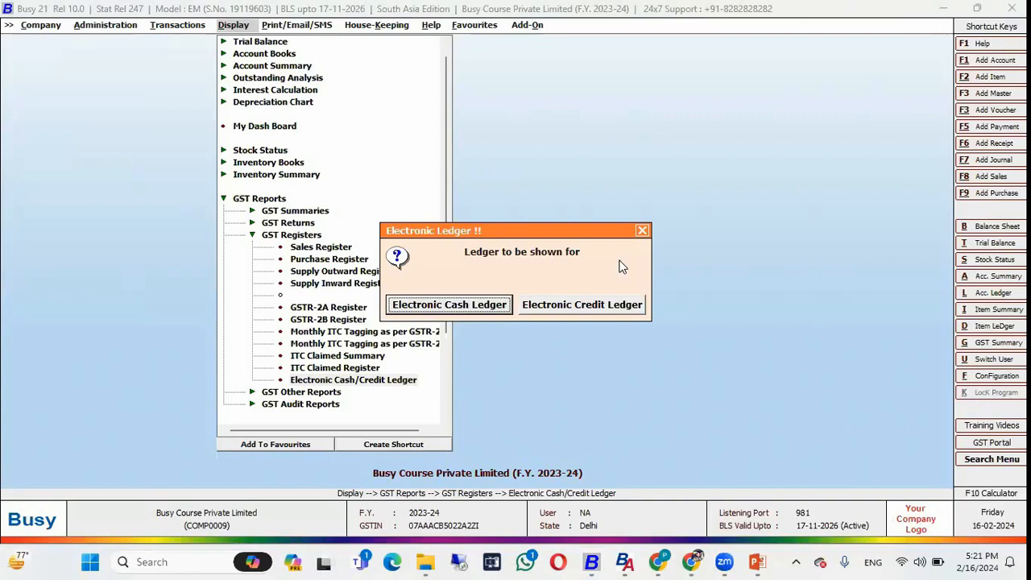
{"action": "key", "text": "Escape"}
{"action": "key", "text": "Escape"}
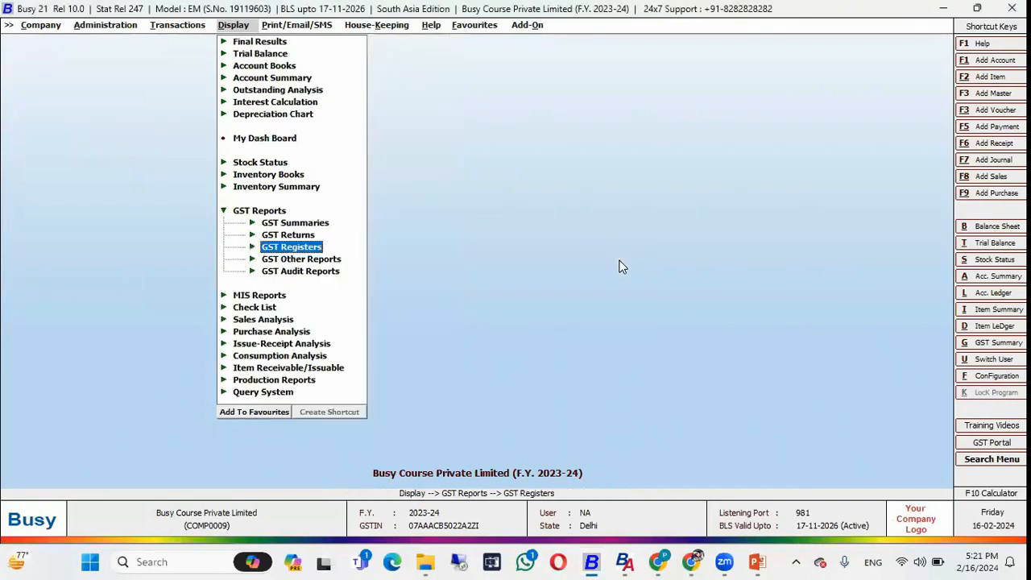
{"action": "key", "text": "Escape"}
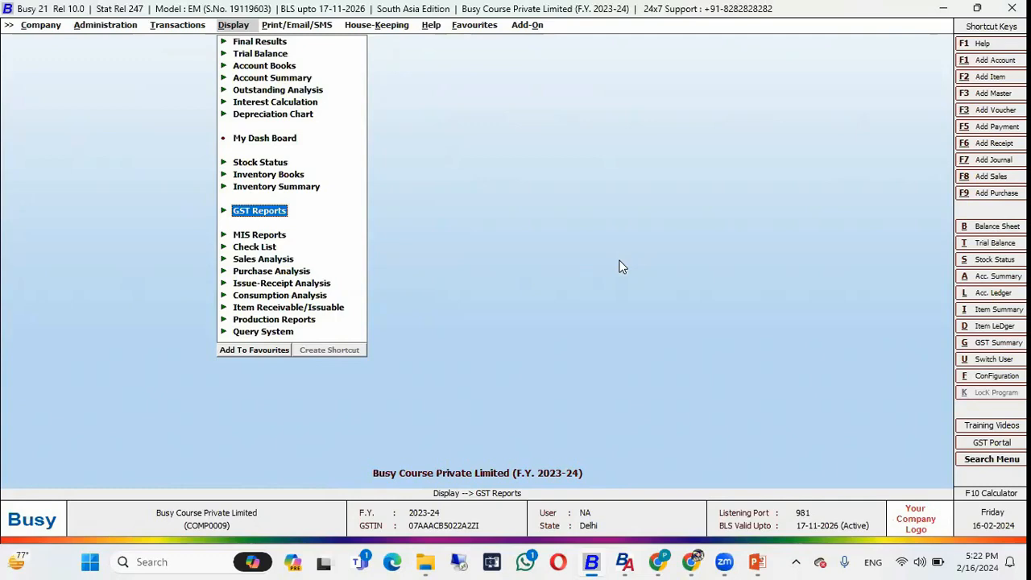
Step: Switch to the PowerPoint slide show and advance to the Connectivity with Google Drive slide
{"action": "key", "text": "alt+Tab"}
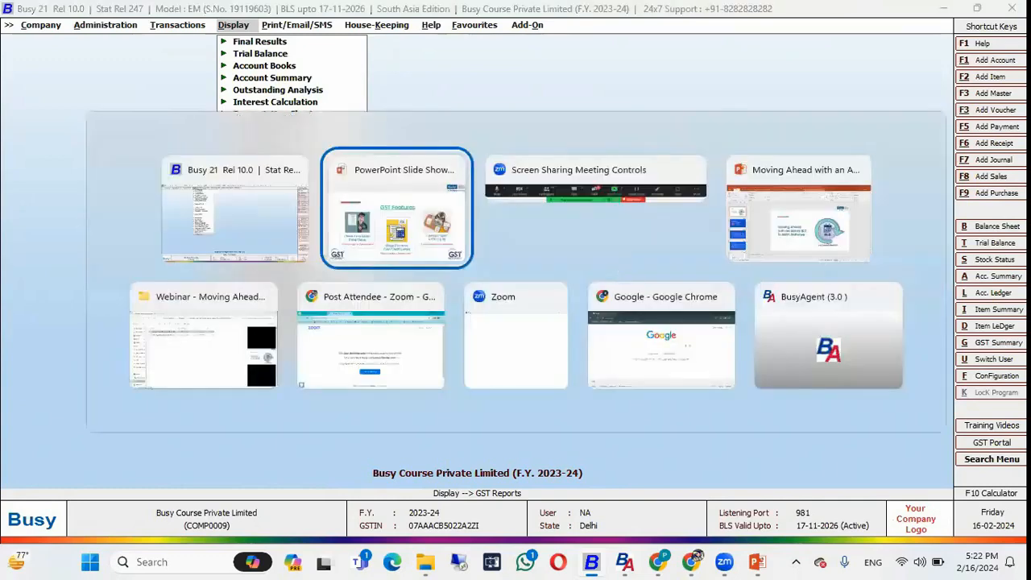
{"action": "key", "text": "Right"}
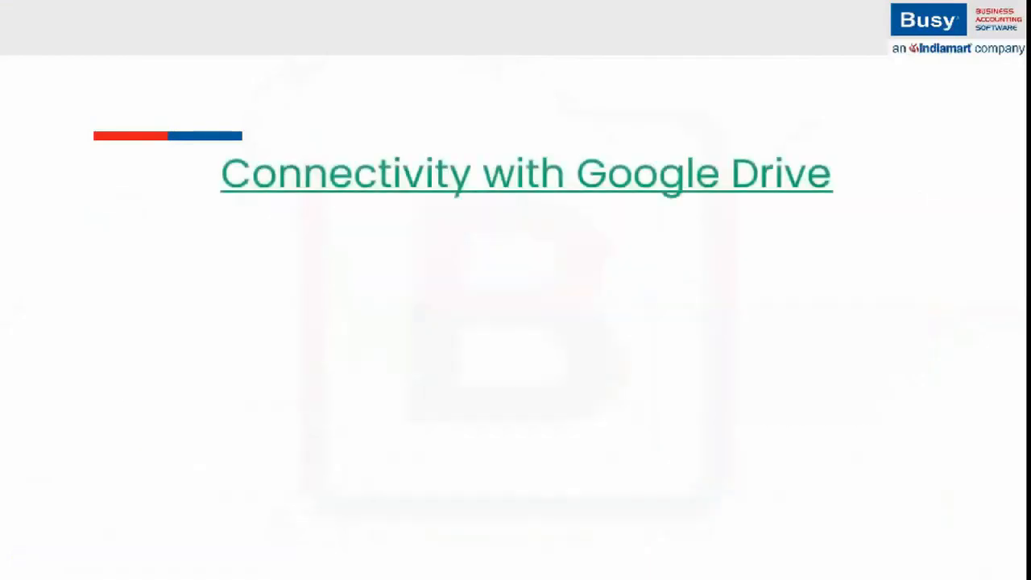